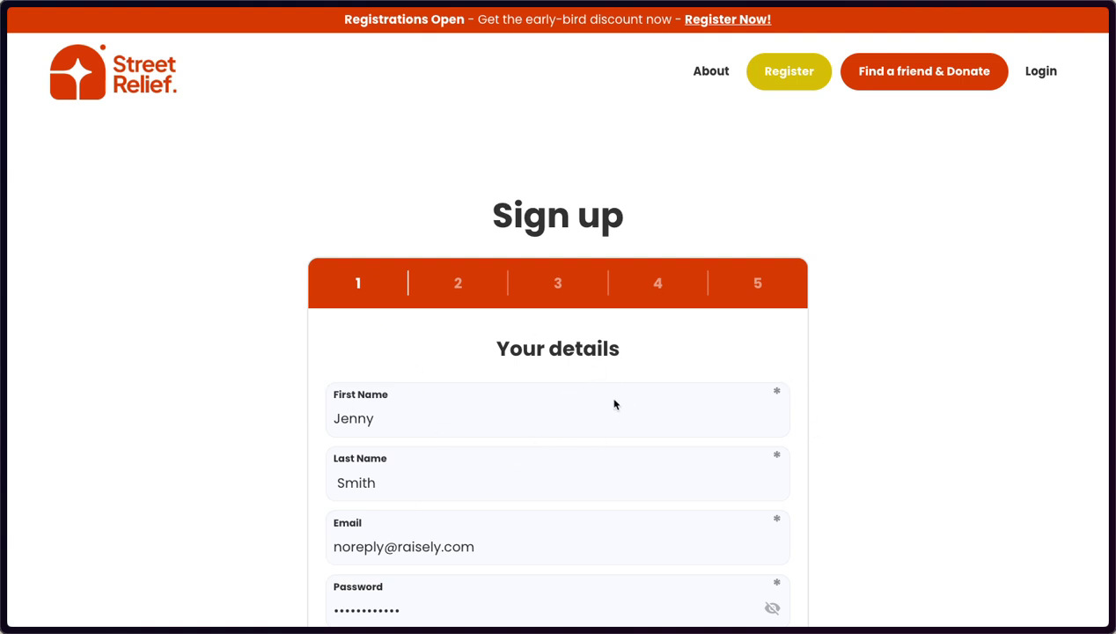
Advance the sign-up form from the personal details to the fundraising page details
scroll(614, 402, "down", 1)
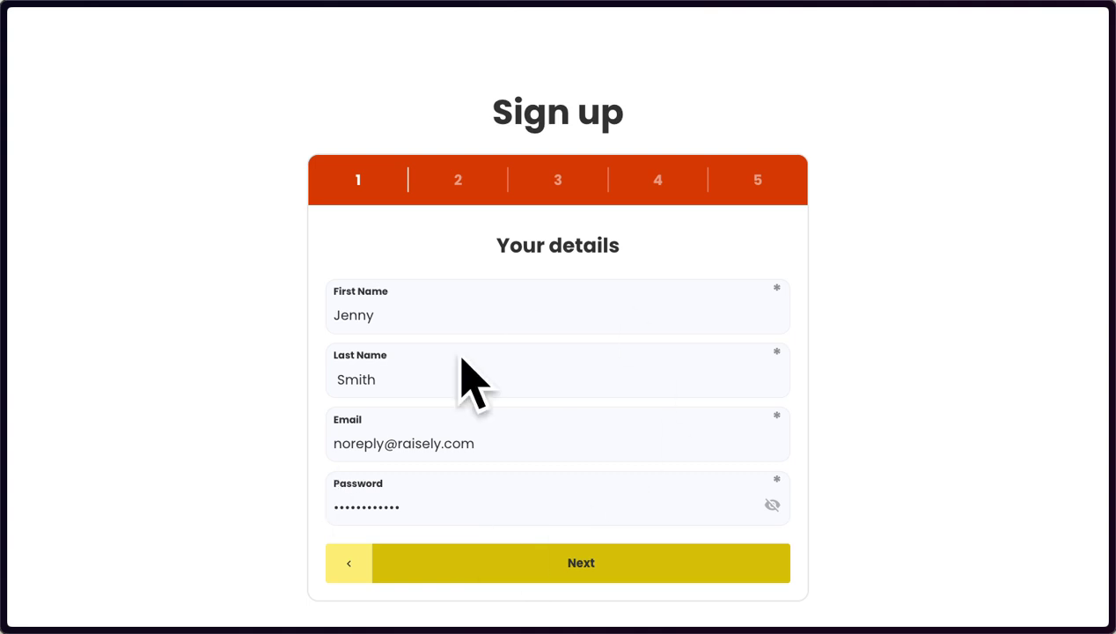
left_click(591, 562)
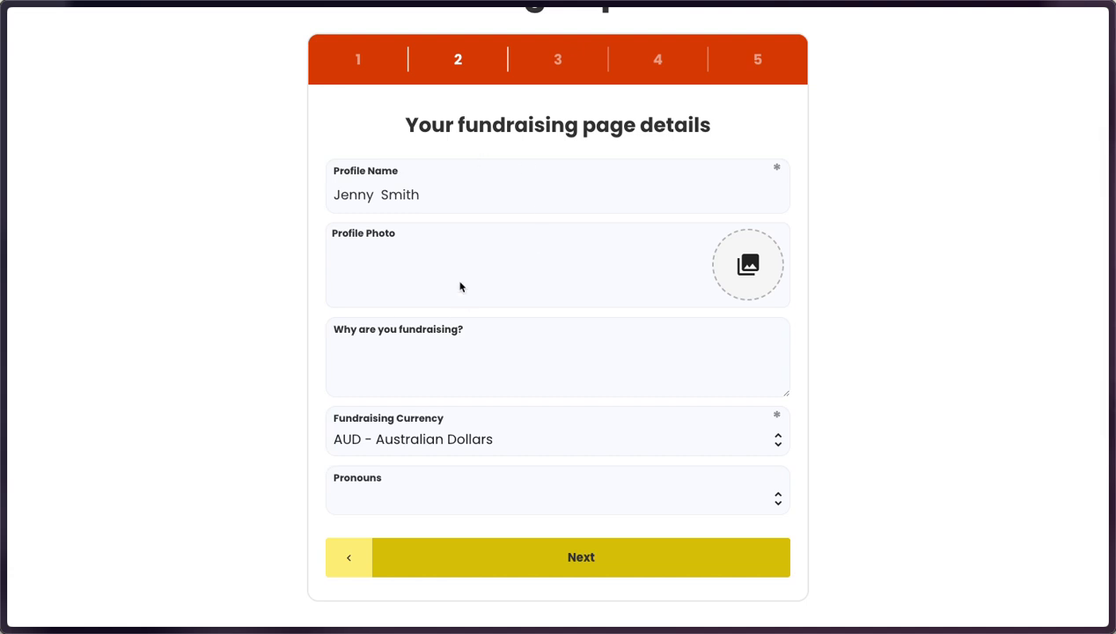
scroll(440, 183, "down", 1)
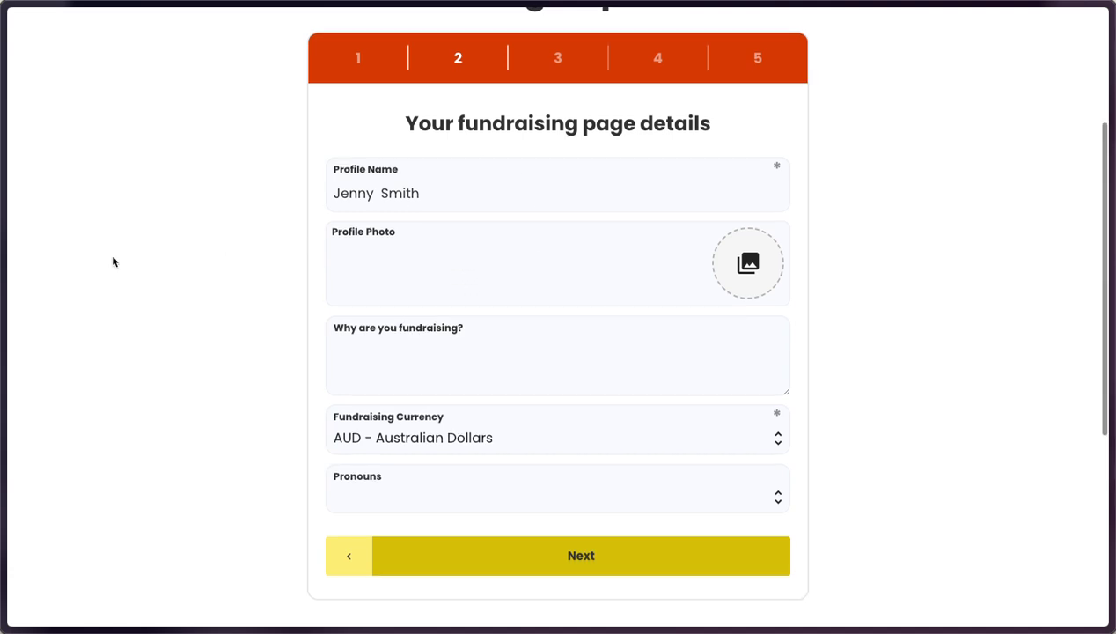
Switch to the Donation Form page and choose the $5 gift amount to reach the donor details
mouse_move(42, 424)
left_click(56, 468)
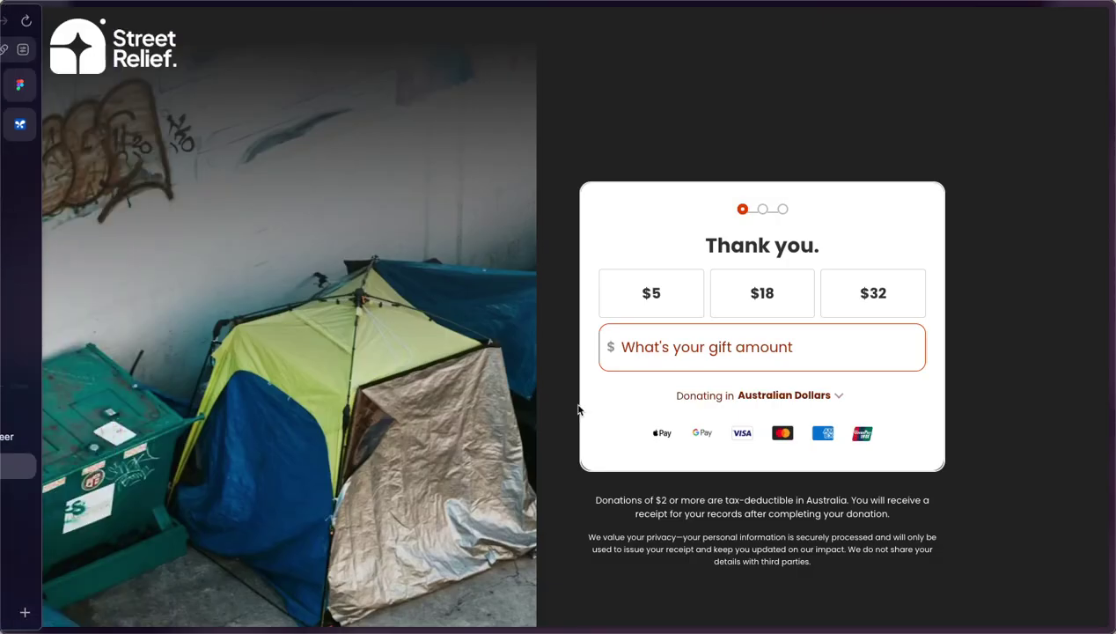
left_click(662, 298)
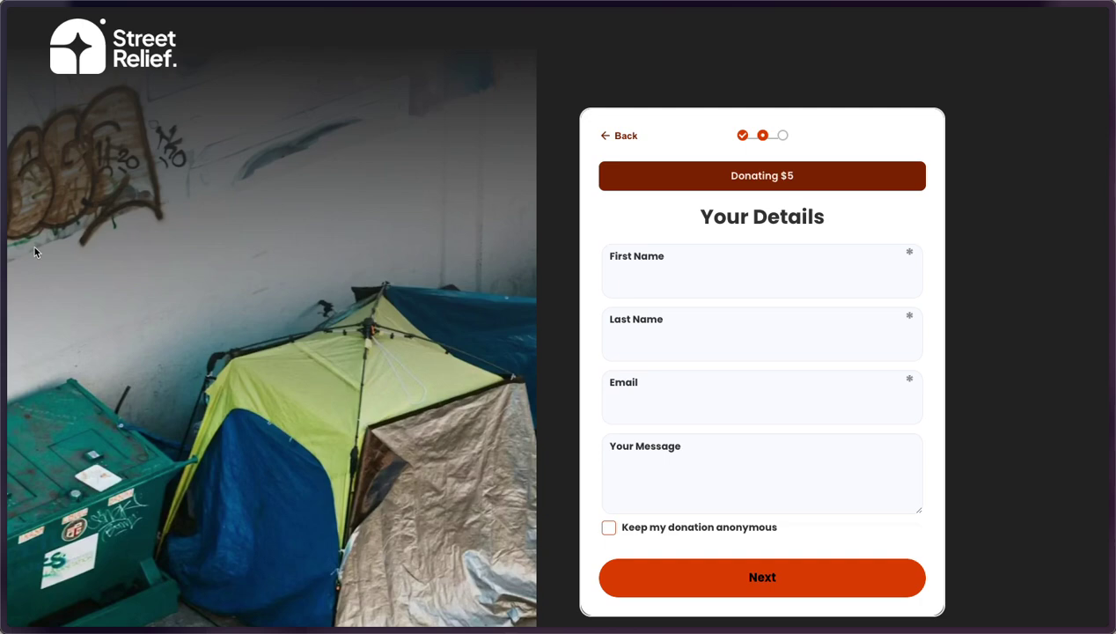
Switch to the Raisely admin and open the Appeal campaign from the starred campaigns
mouse_move(3, 282)
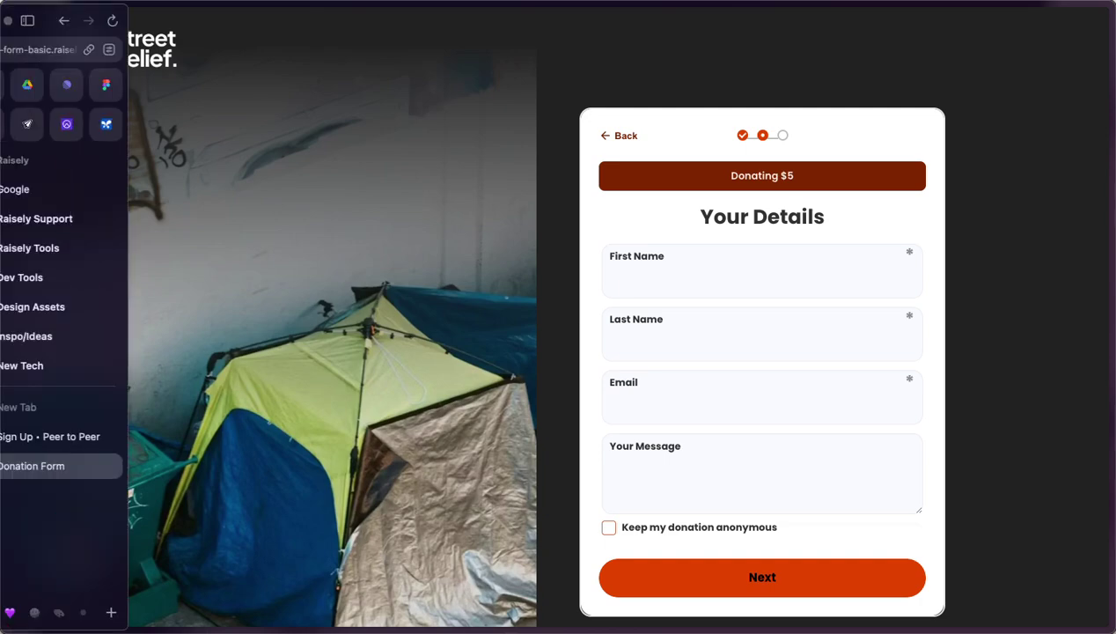
left_click(105, 123)
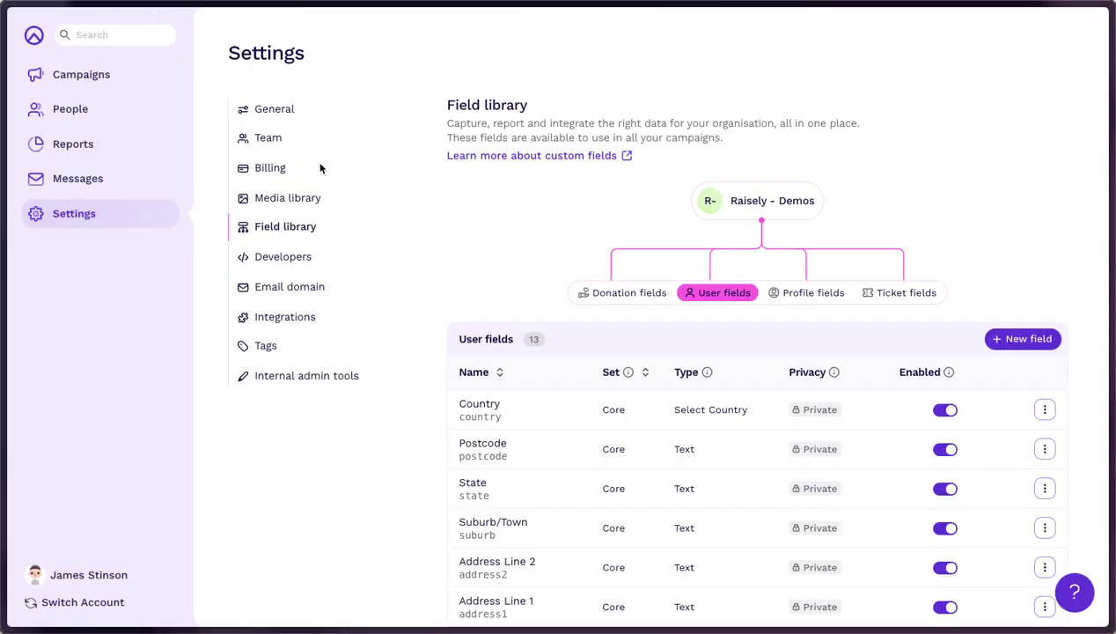
left_click(87, 80)
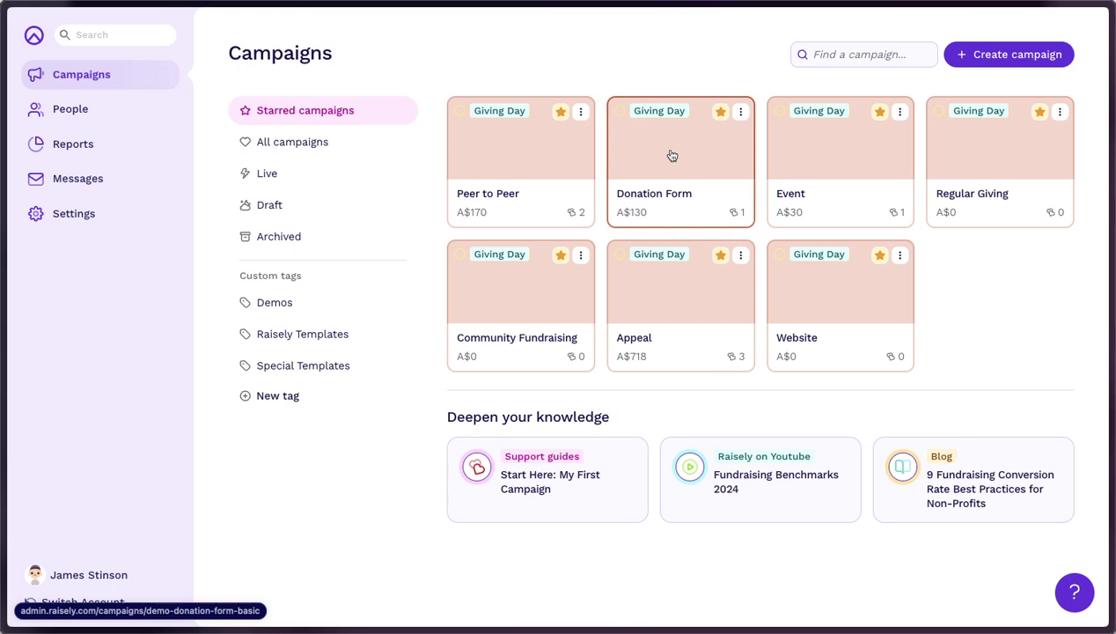
left_click(662, 313)
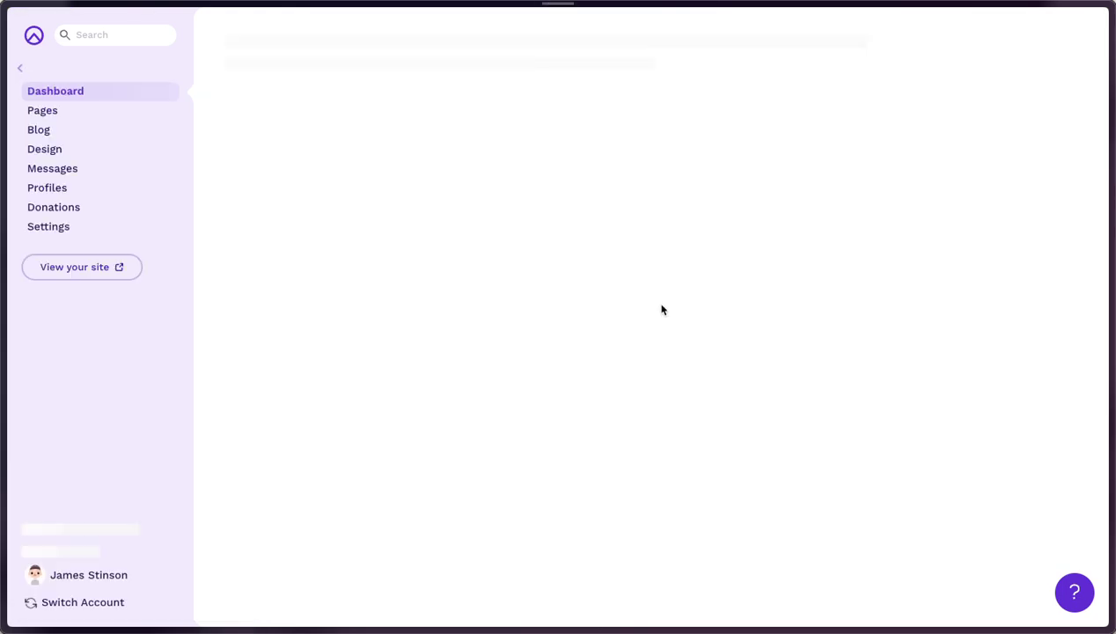
Open the donation form's field settings for the Appeal campaign
left_click(50, 277)
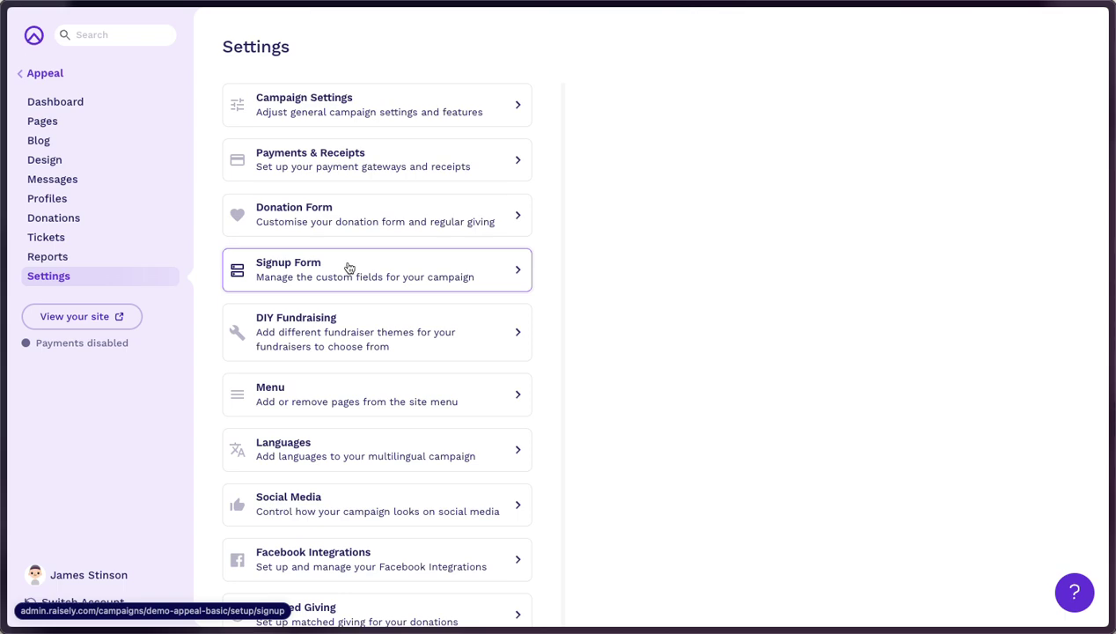
left_click(366, 214)
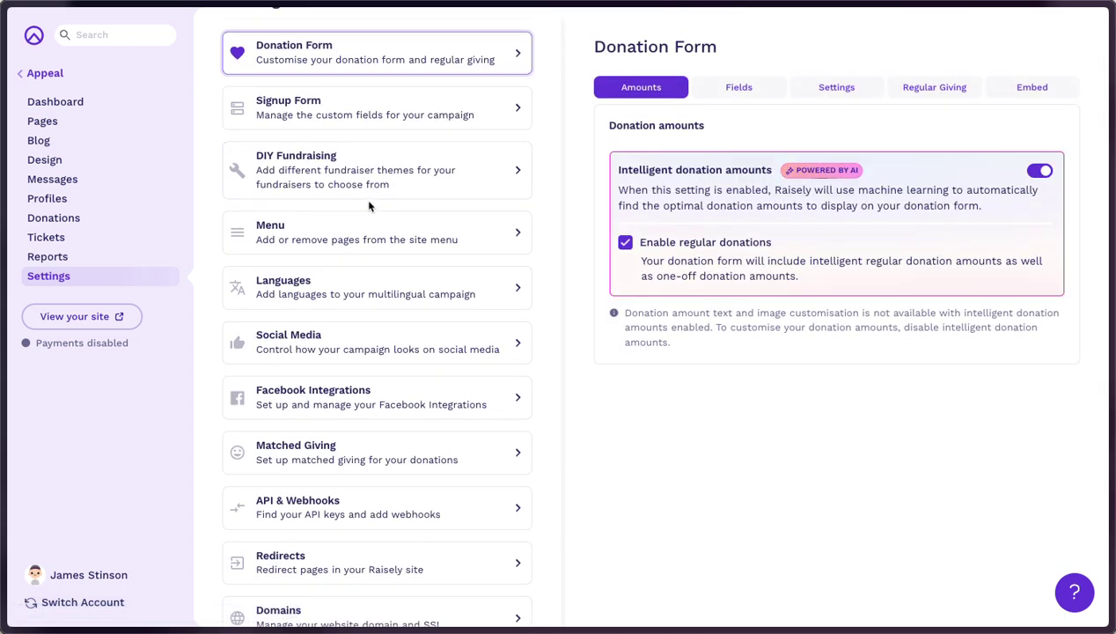
left_click(746, 92)
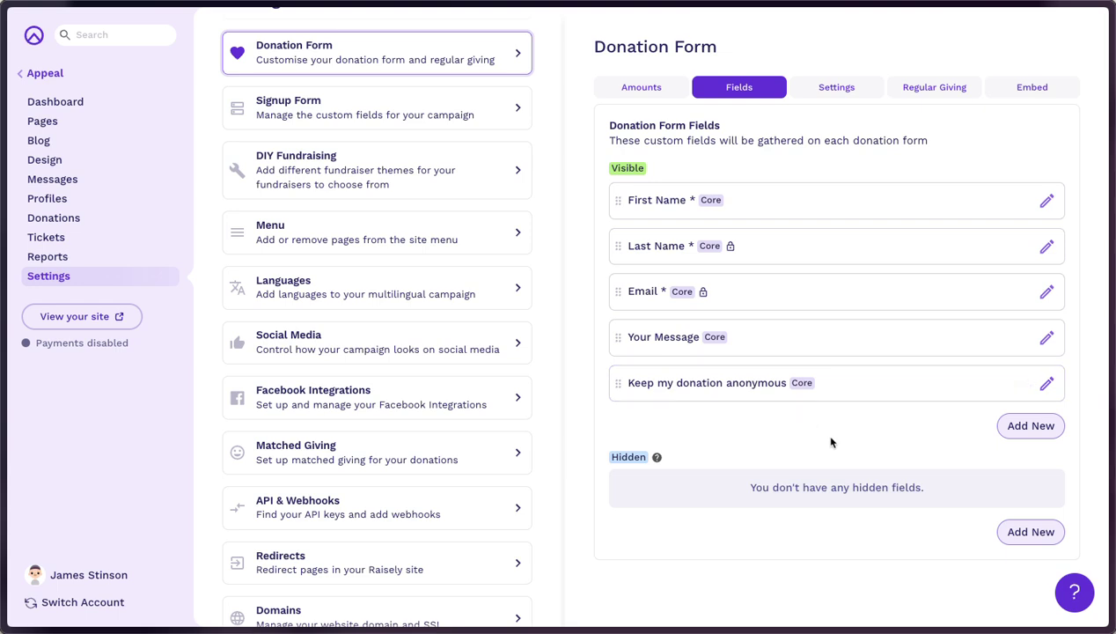
Start a new visible donation form field and look through the available fields without choosing one
left_click(1018, 427)
scroll(837, 430, "down", 2)
left_click(781, 343)
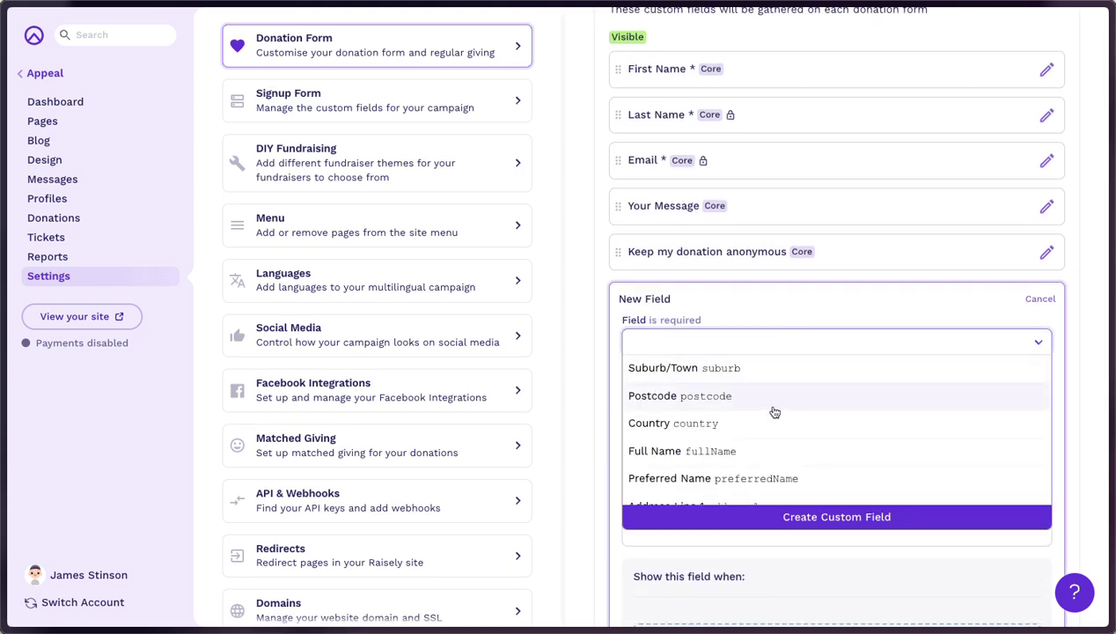
scroll(774, 412, "down", 3)
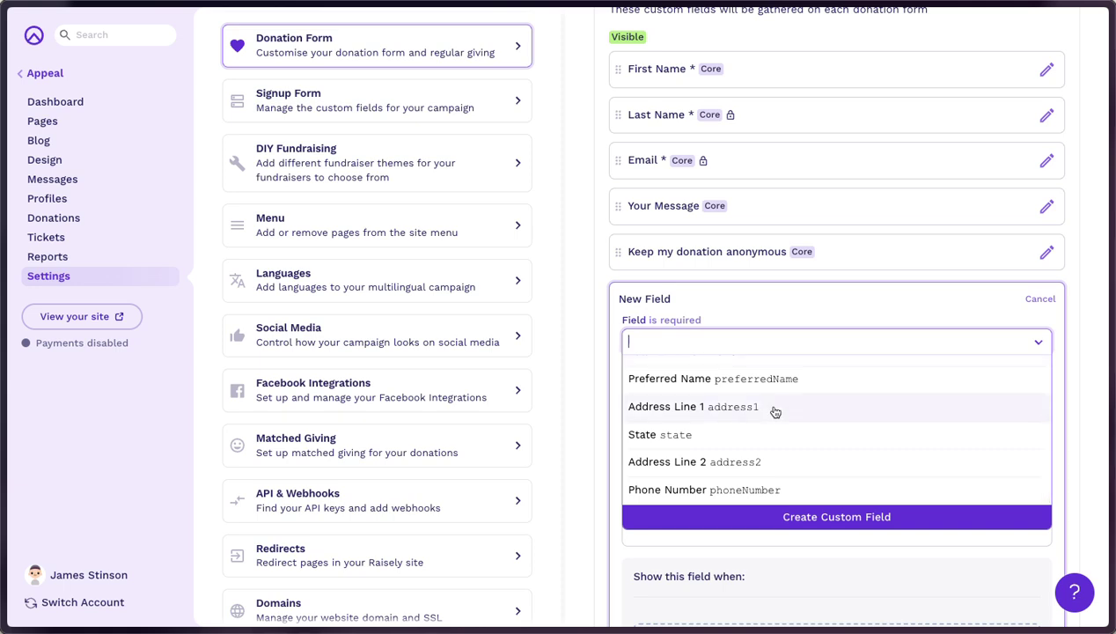
scroll(773, 408, "up", 3)
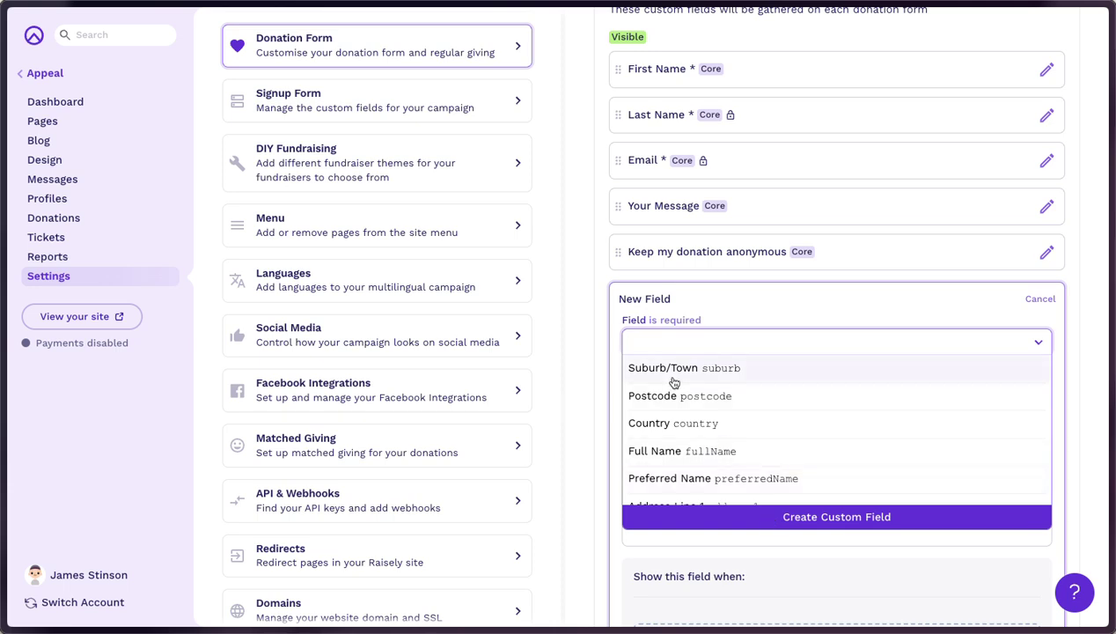
left_click(596, 309)
Leave the campaign and open the Field library in the organisation settings
left_click(45, 74)
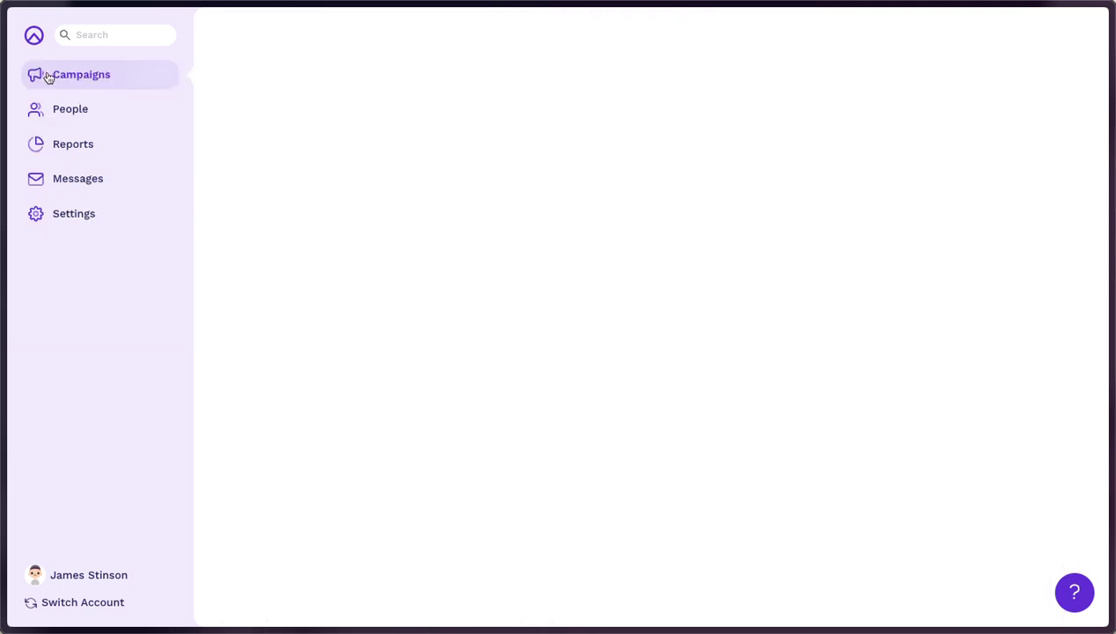
left_click(81, 218)
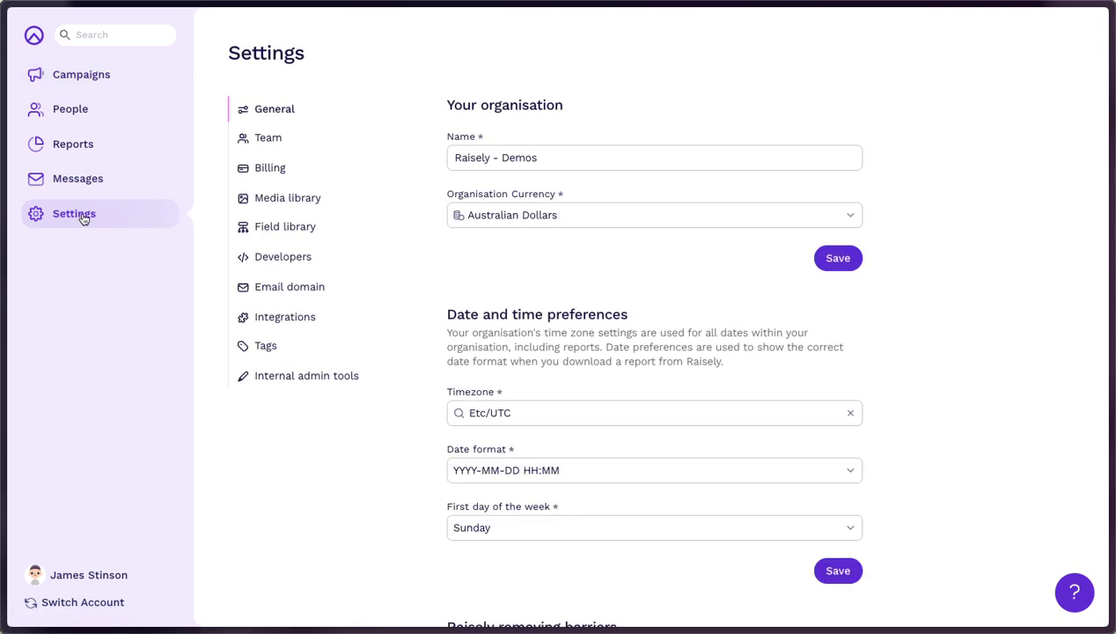
left_click(278, 233)
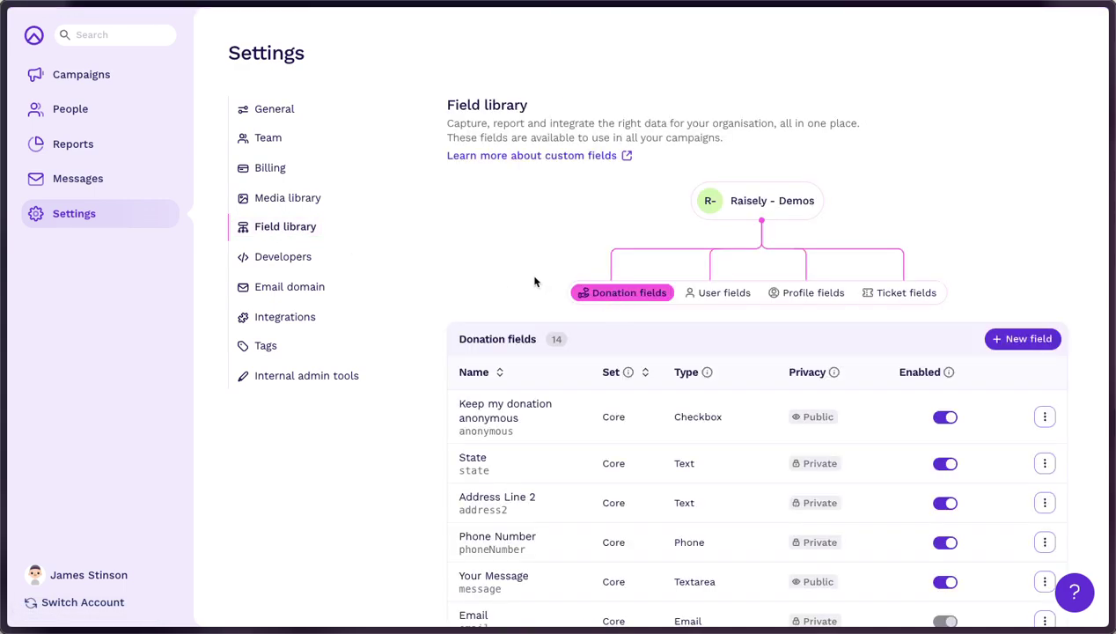
Examine both pages of the donation fields list, including each field's set, type, privacy and enabled state
scroll(536, 291, "down", 1)
scroll(540, 298, "down", 2)
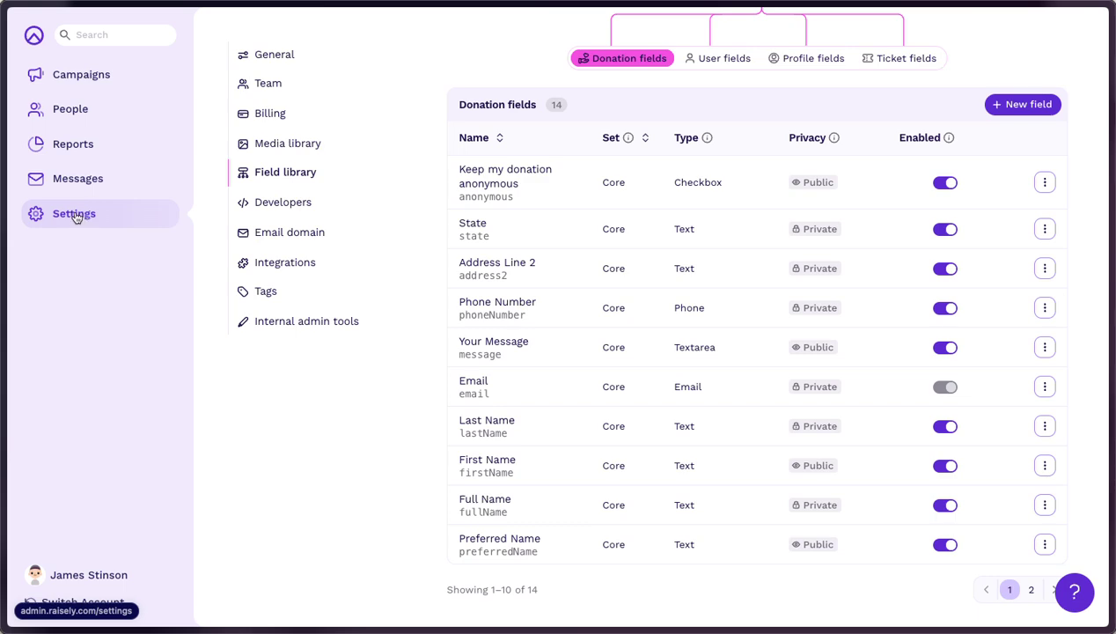
scroll(646, 320, "down", 1)
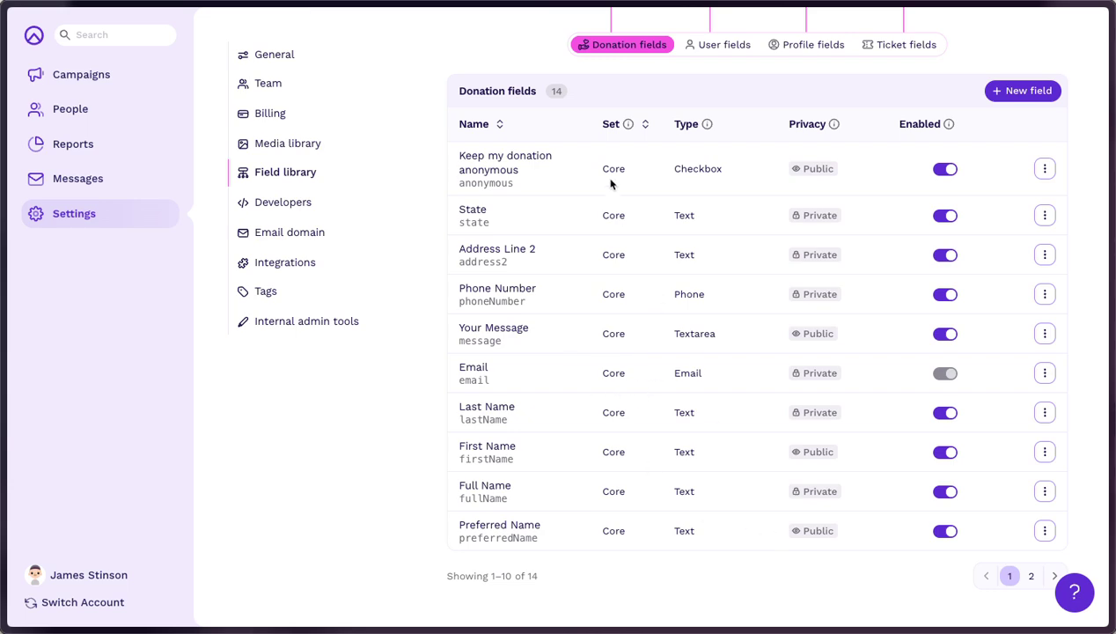
left_click(1031, 576)
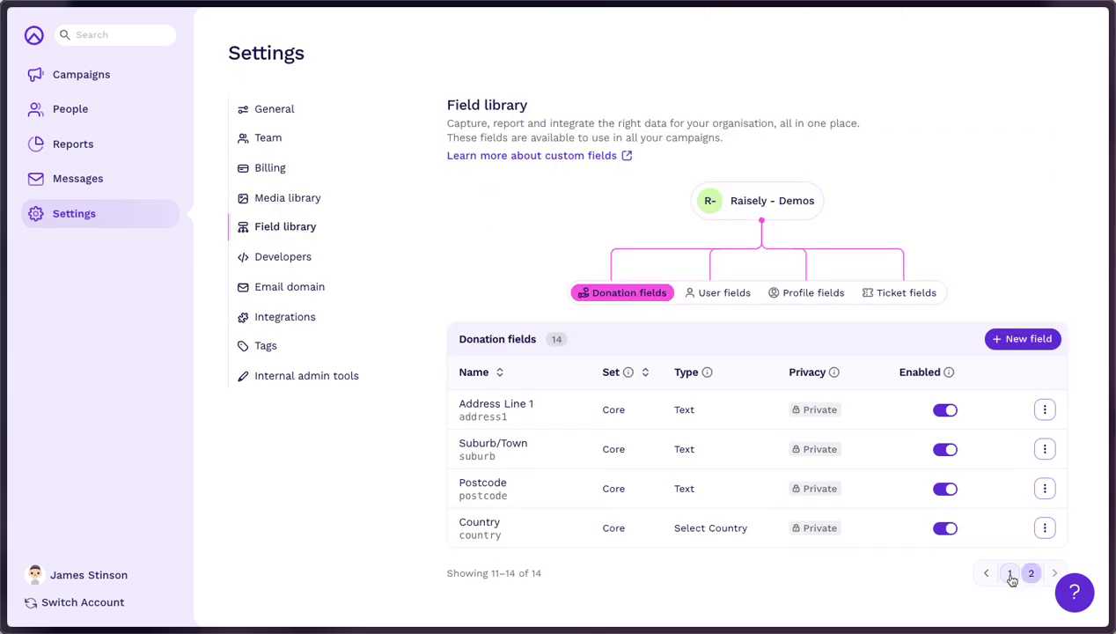
left_click(1011, 574)
scroll(869, 359, "down", 3)
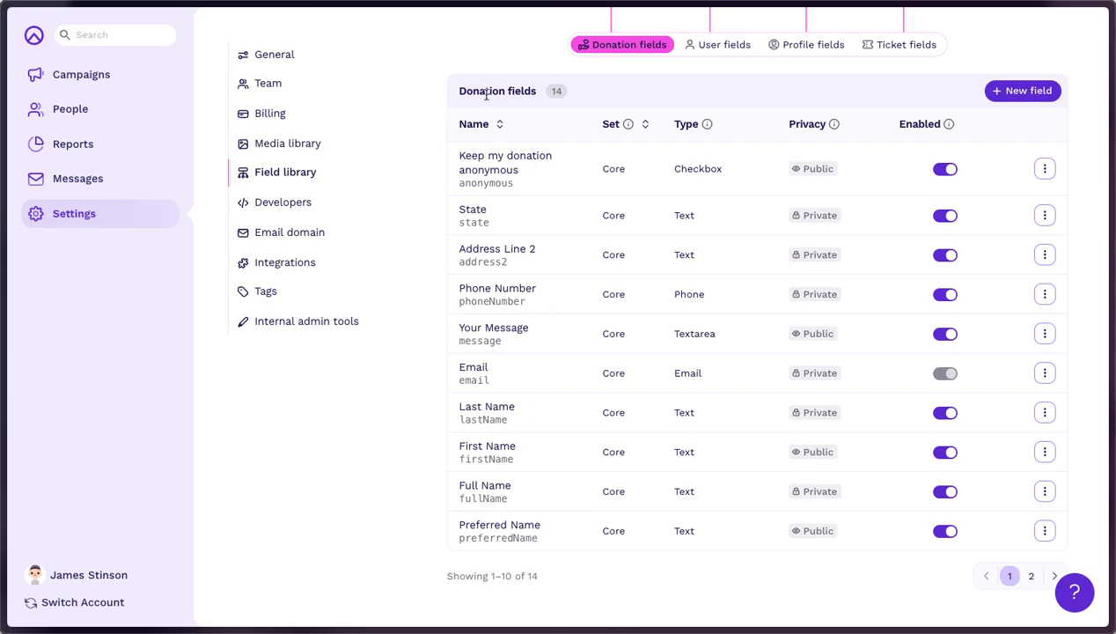
Start a new donation field named Proximity with the field ID proximity and the type Select items
scroll(1025, 94, "up", 1)
left_click(1025, 95)
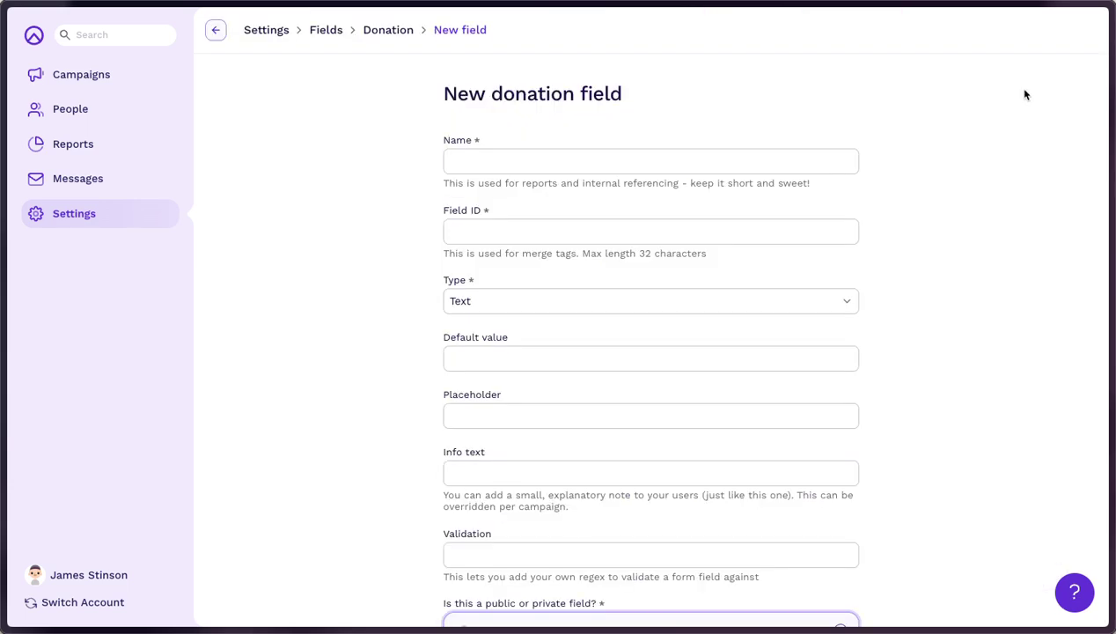
left_click(581, 160)
type("P")
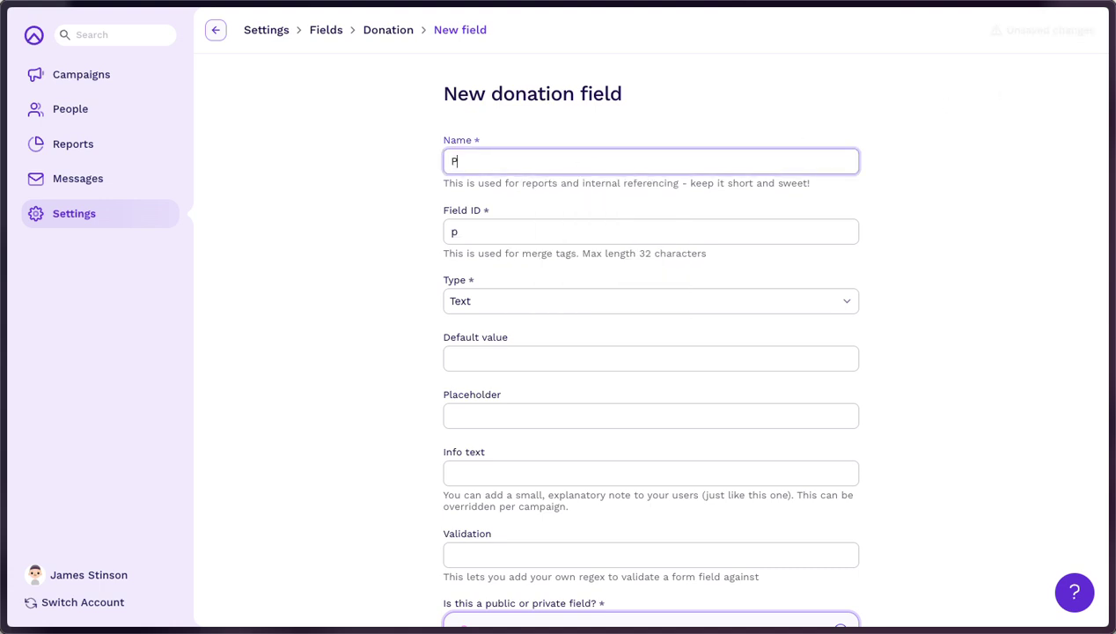
type("roximity")
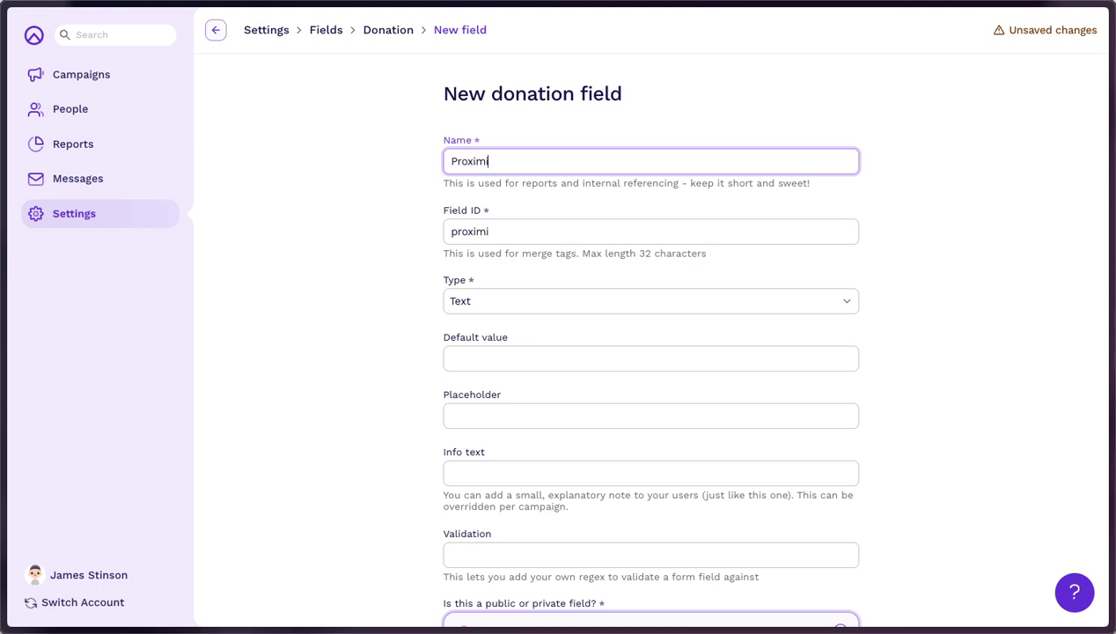
left_click(529, 234)
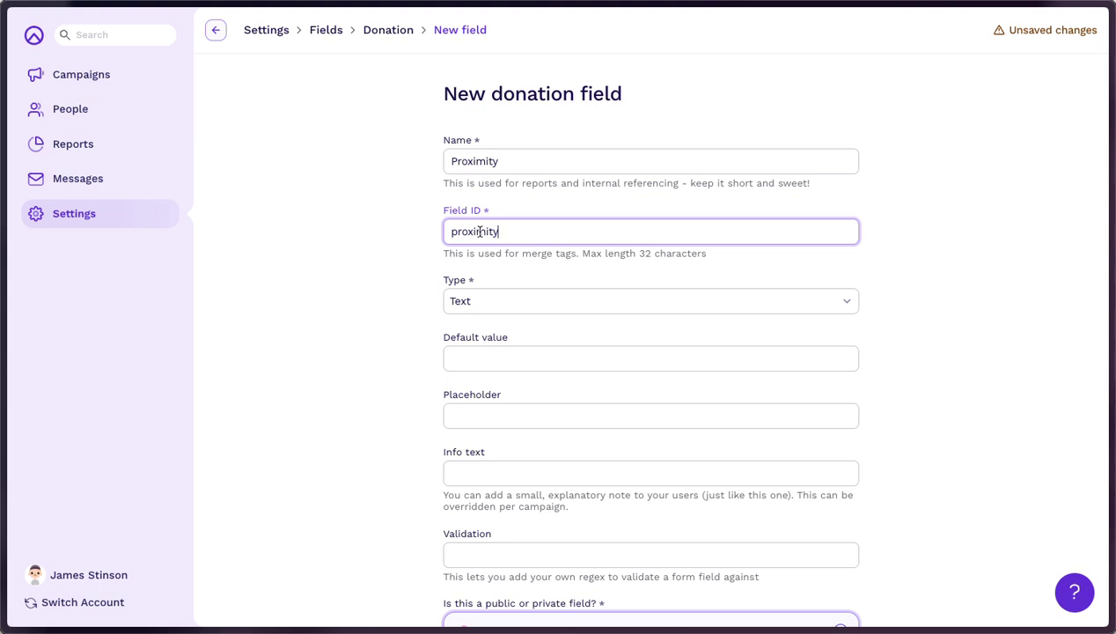
left_click(500, 304)
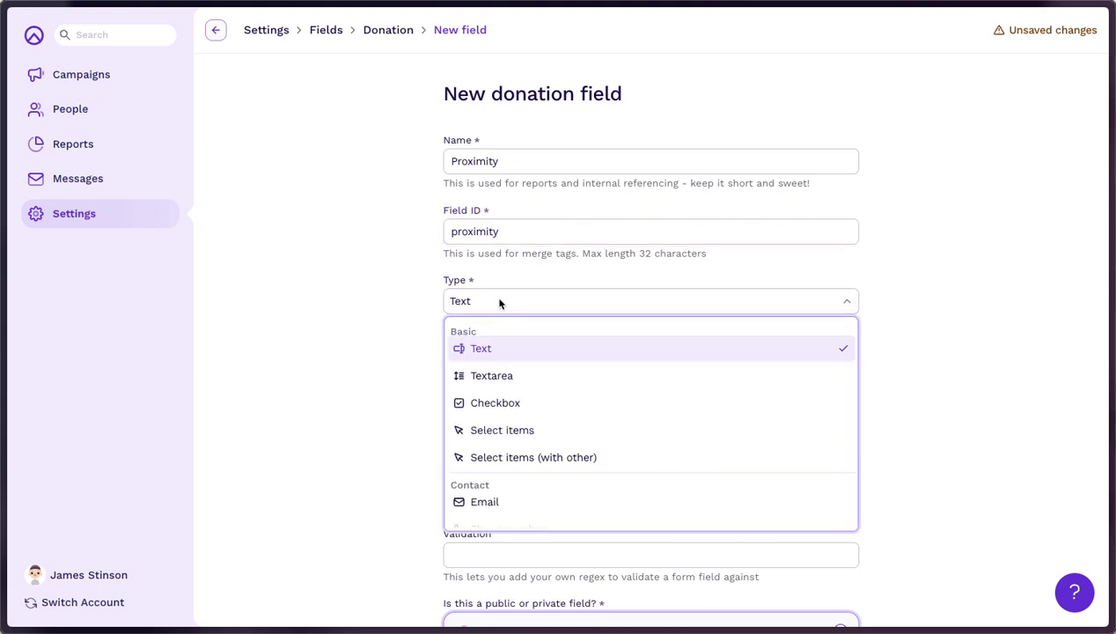
left_click(514, 431)
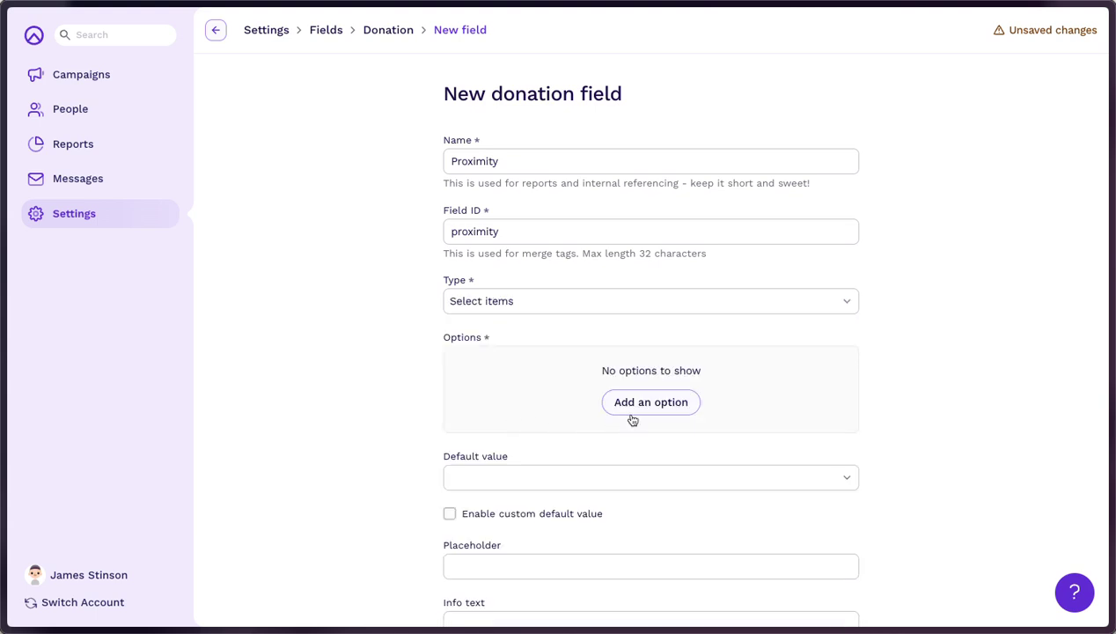
Add two options labelled Close and Far to the Proximity field
left_click(646, 406)
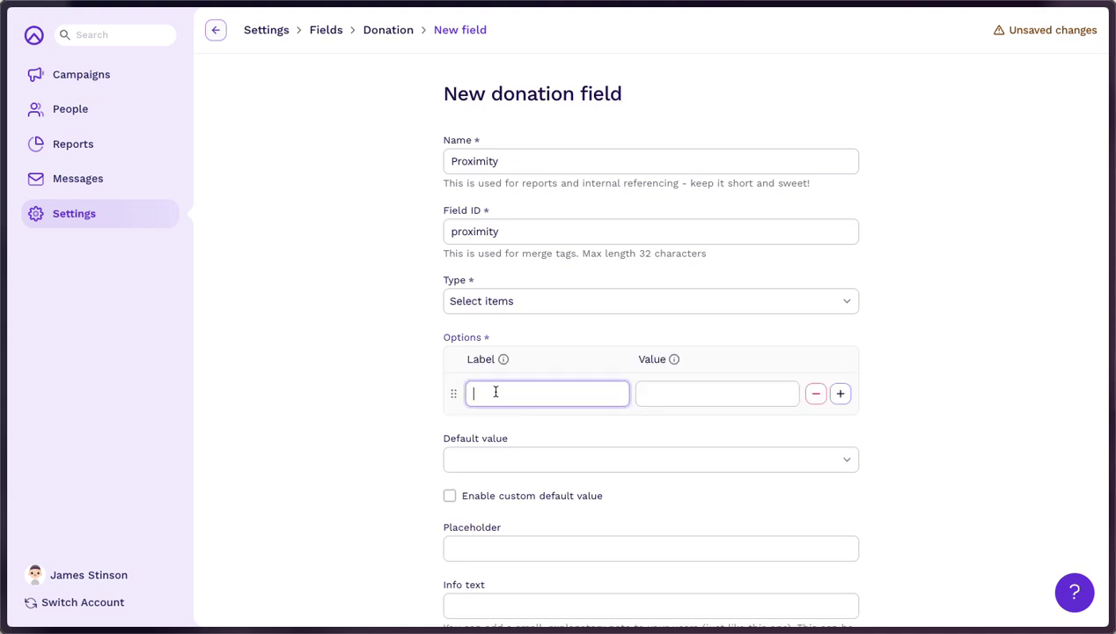
type("Close")
left_click(841, 395)
type("Far")
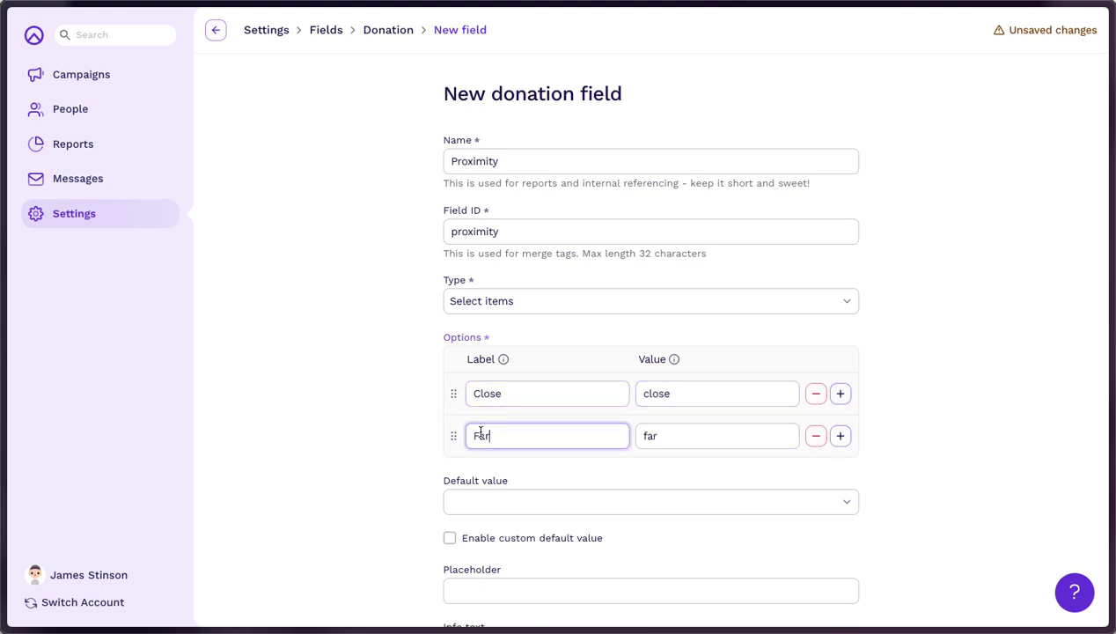
left_click(422, 438)
Examine the Proximity field's default value, placeholder, info text, validation and privacy settings without changing them
scroll(427, 432, "down", 3)
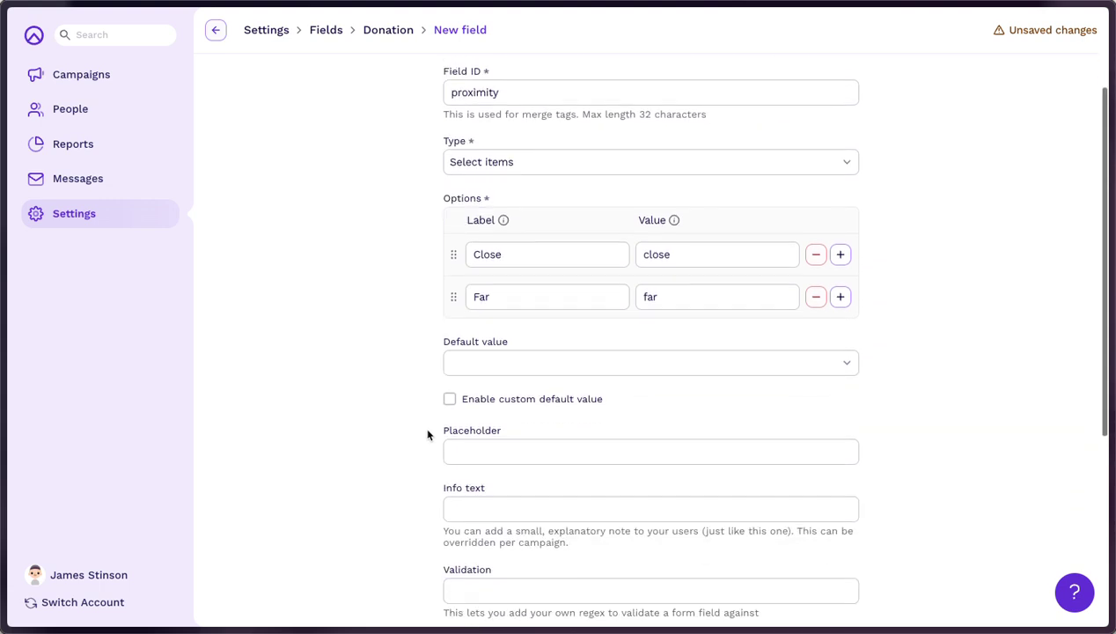
left_click(502, 353)
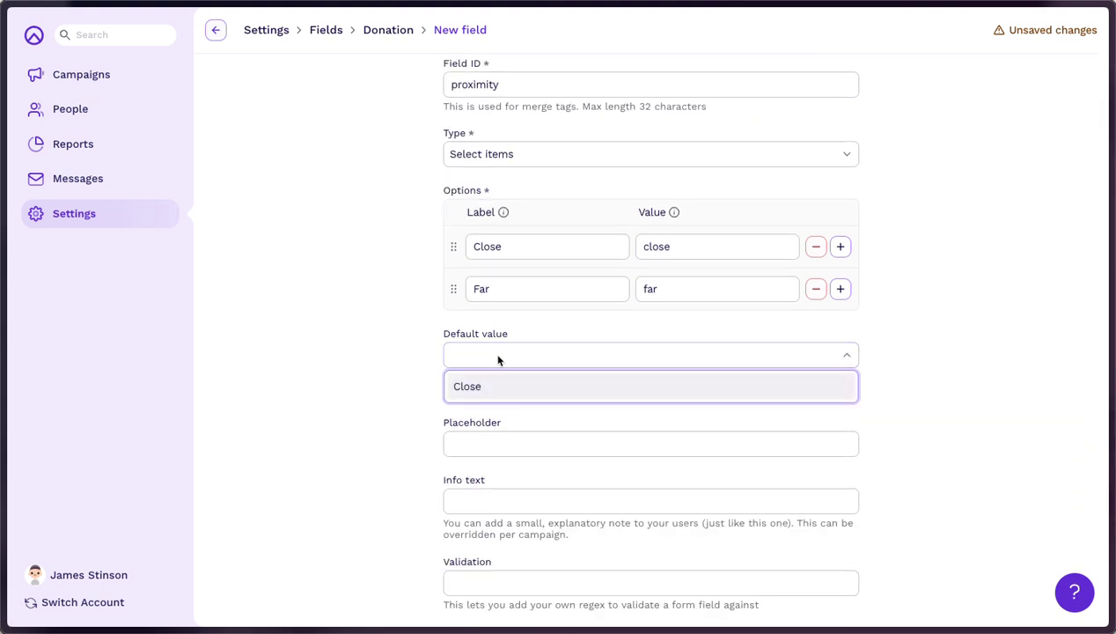
left_click(493, 350)
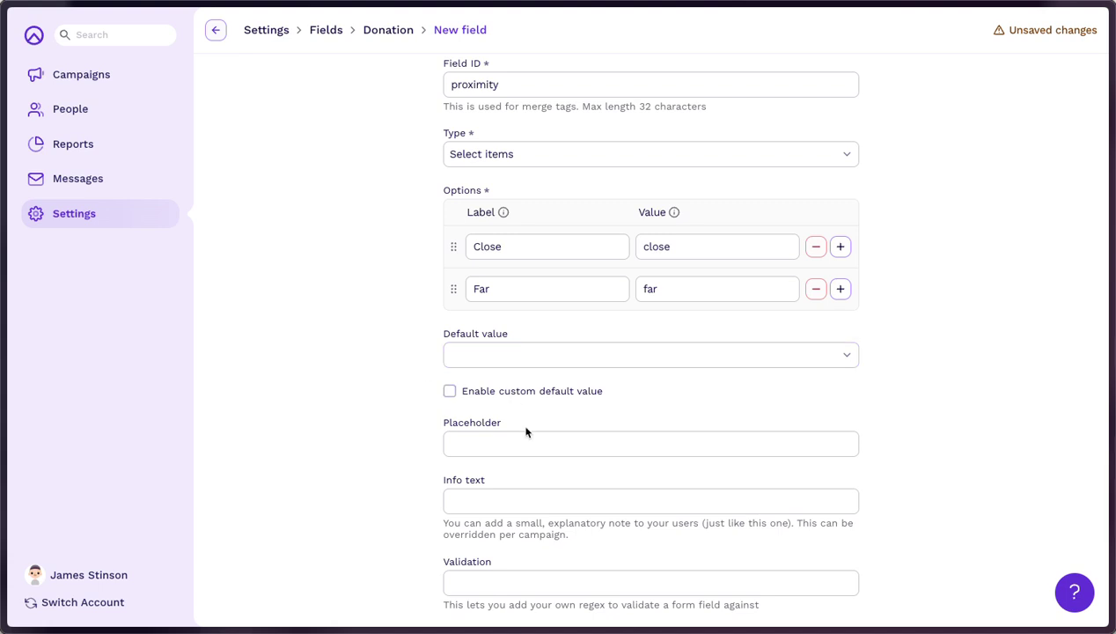
scroll(515, 431, "down", 1)
left_click(496, 415)
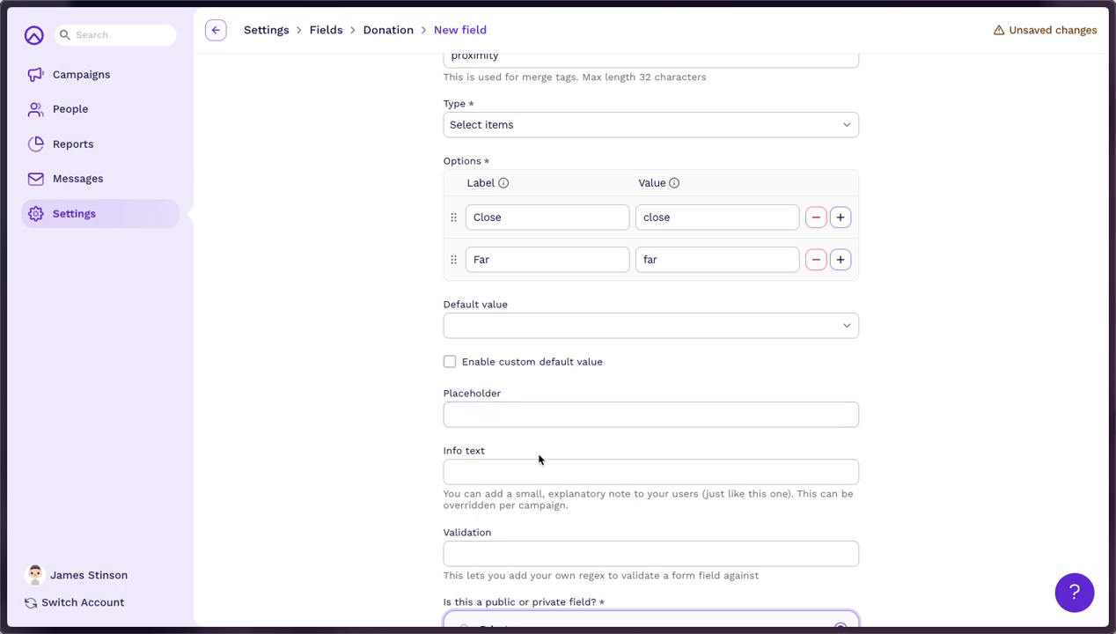
scroll(539, 454, "down", 3)
scroll(539, 458, "down", 1)
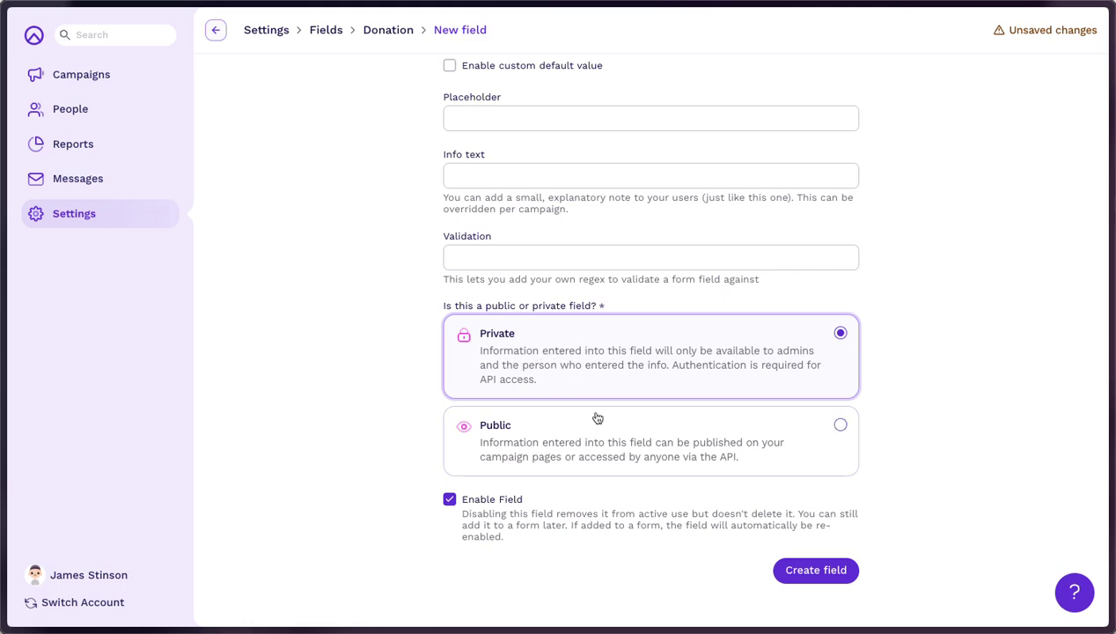
Review the Proximity field's name, type and options, and create it as a private, enabled donation field
scroll(614, 427, "up", 5)
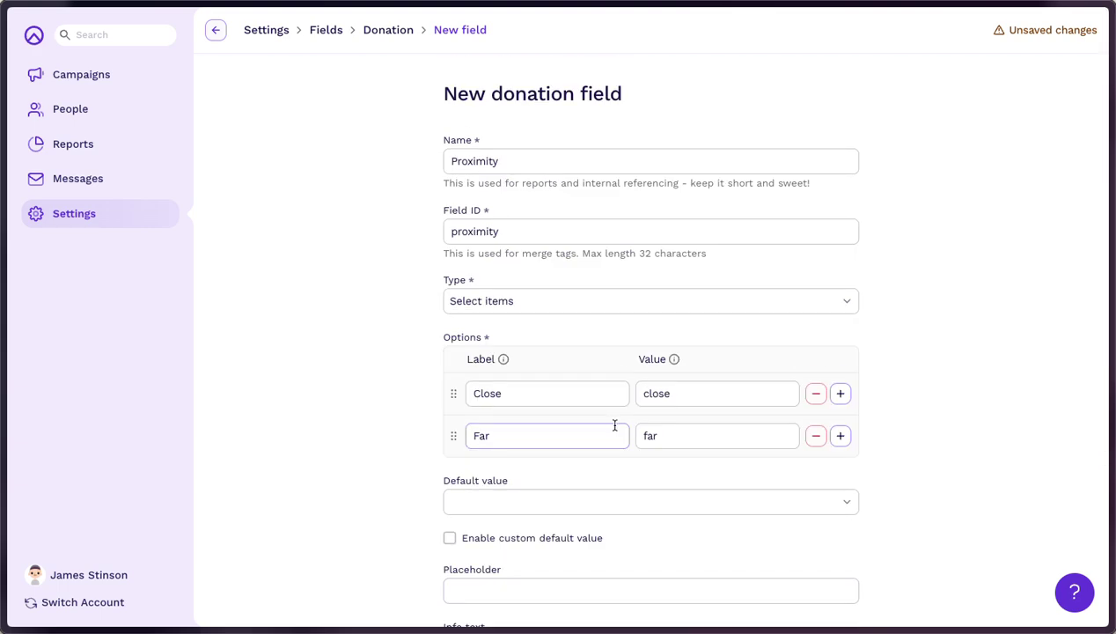
scroll(614, 427, "down", 5)
left_click(816, 572)
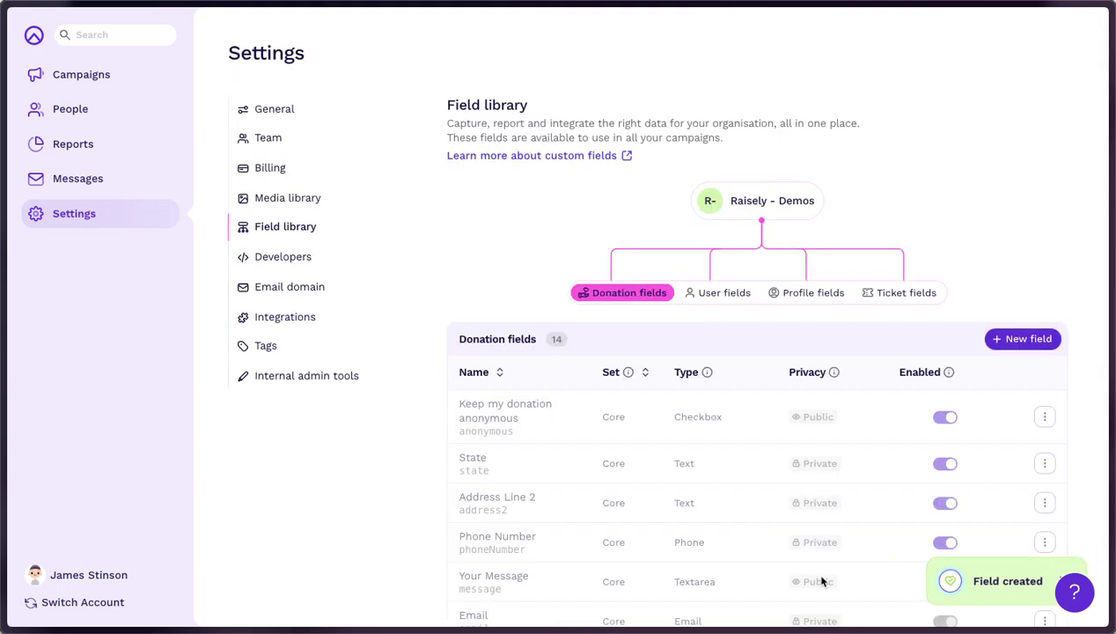
Find the new Proximity field on the second page of the donation fields and open it to review its settings
scroll(632, 394, "down", 3)
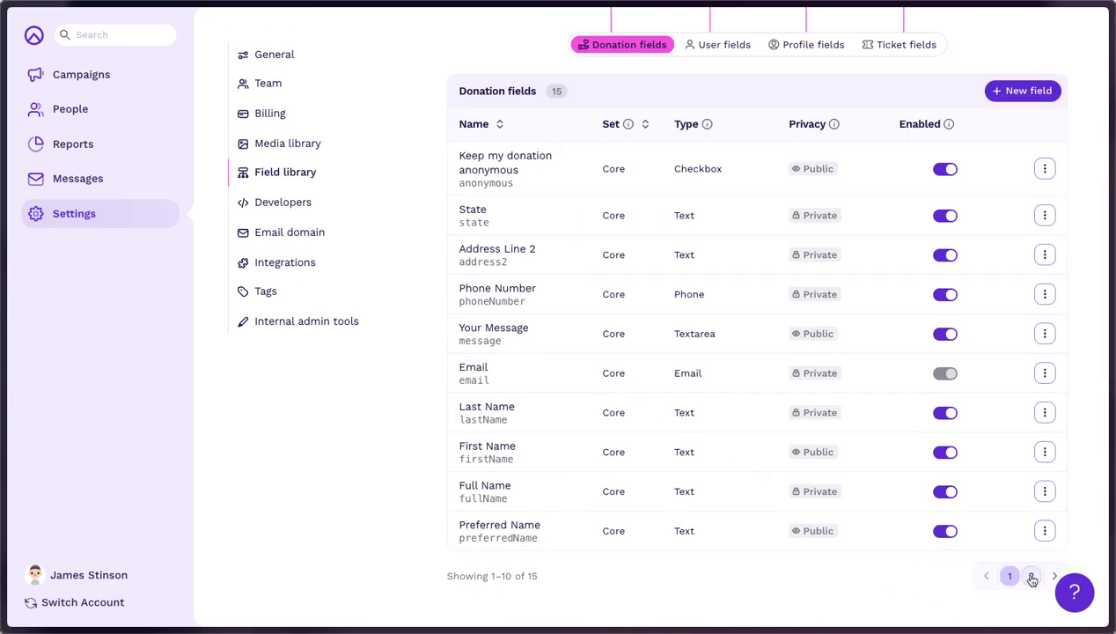
left_click(1031, 576)
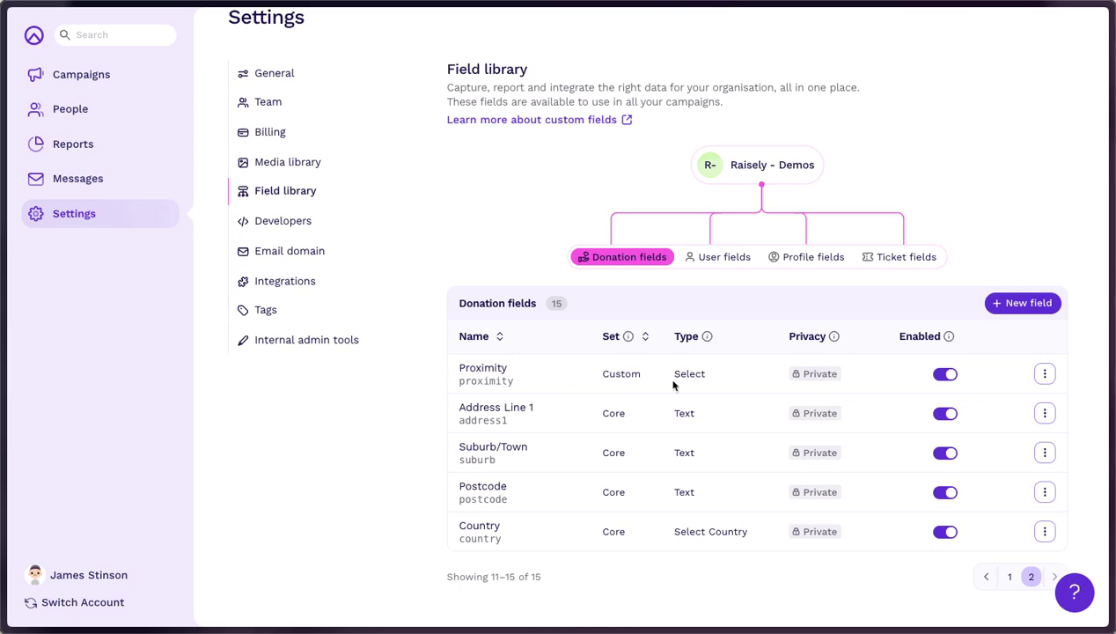
left_click(1045, 374)
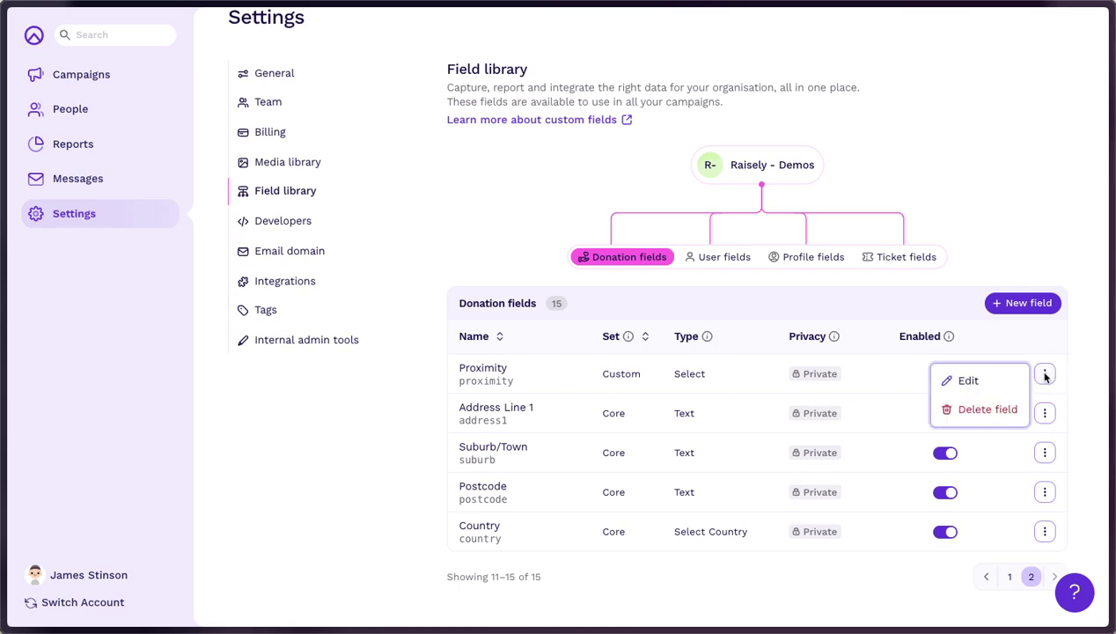
left_click(968, 381)
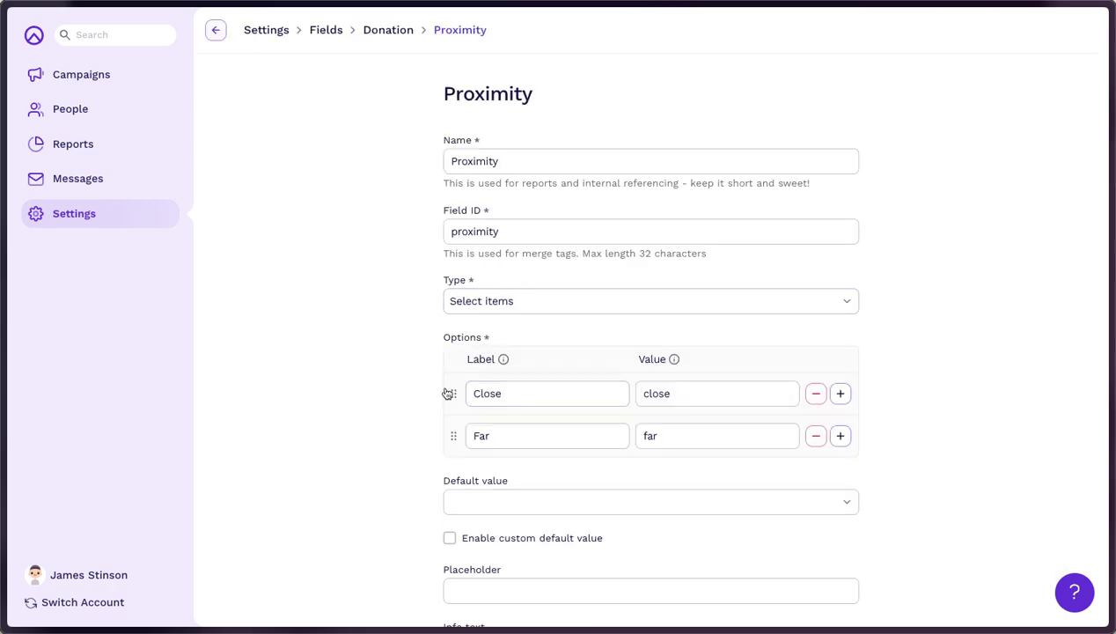
scroll(445, 389, "down", 5)
Open the Appeal campaign's donation form settings and show its form fields
left_click(94, 78)
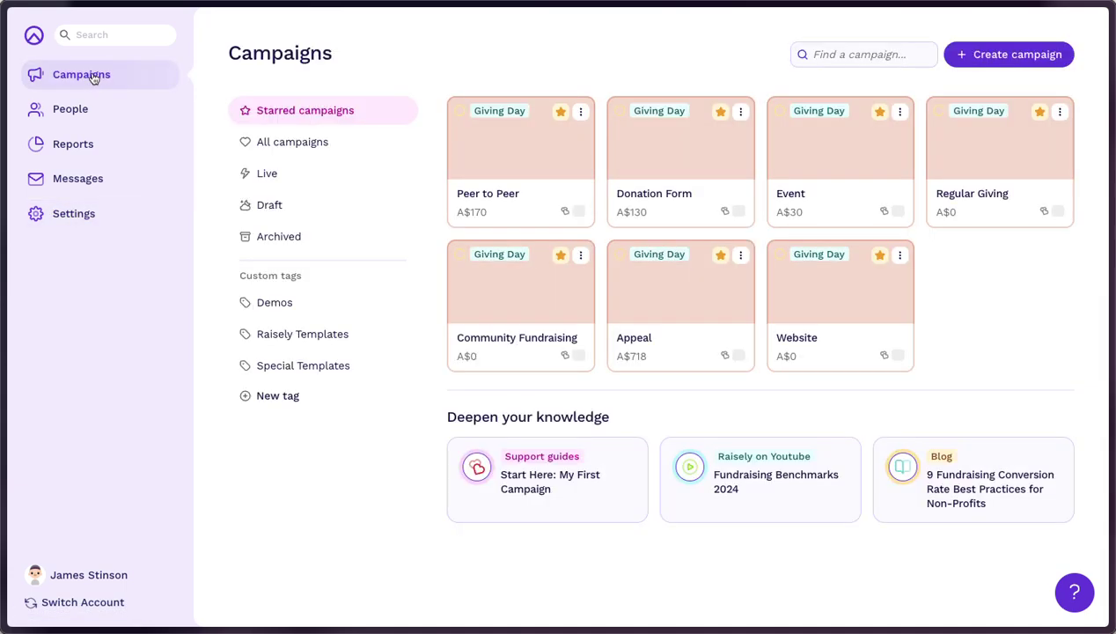
left_click(669, 304)
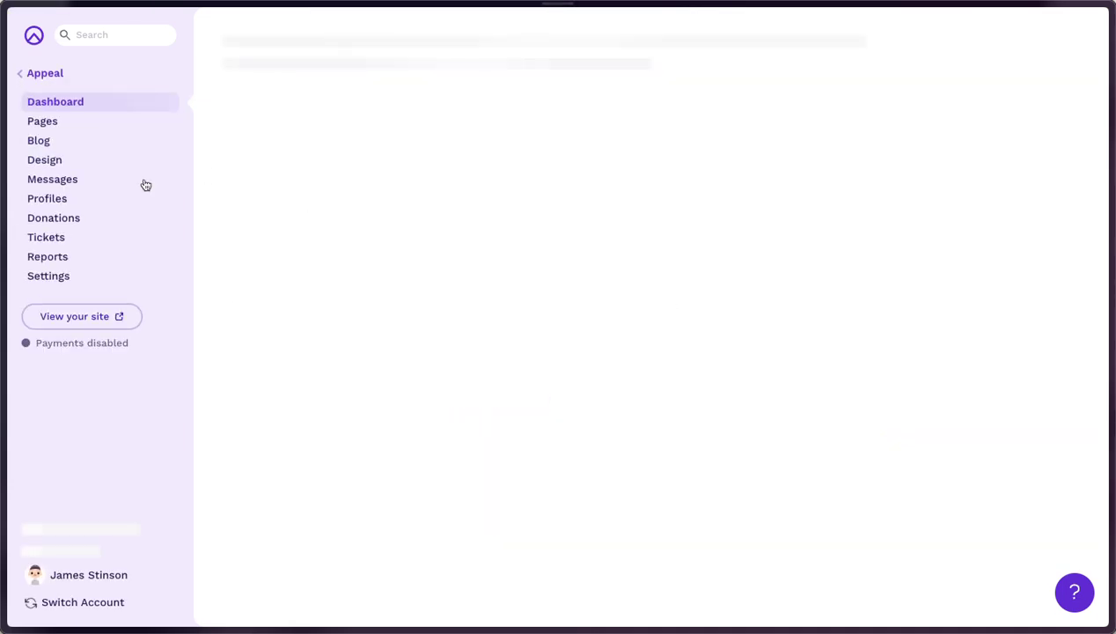
left_click(61, 275)
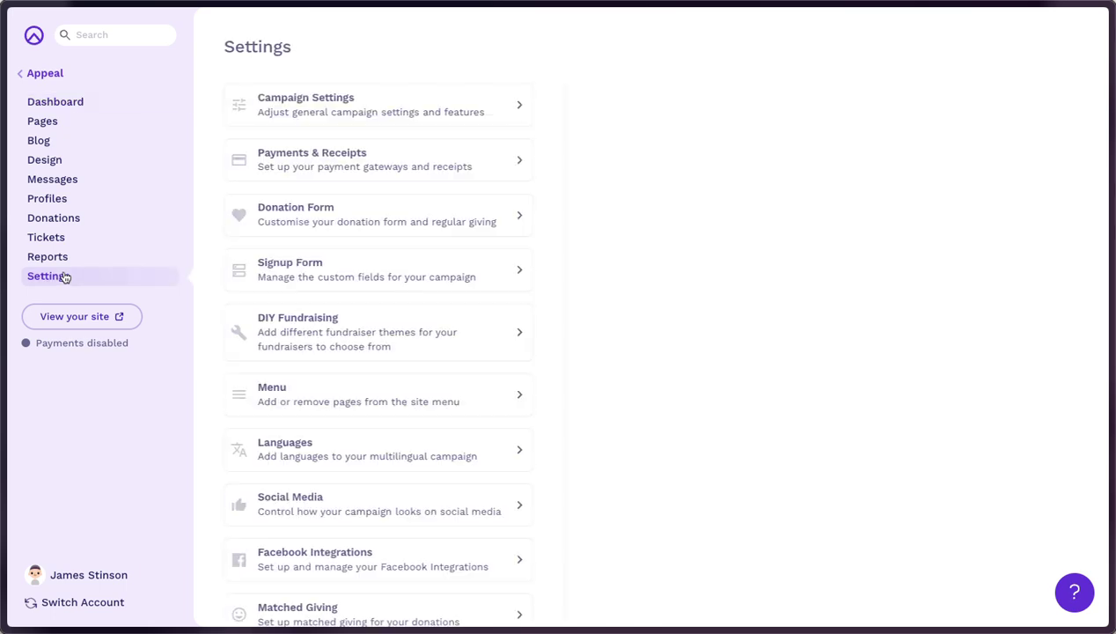
left_click(330, 214)
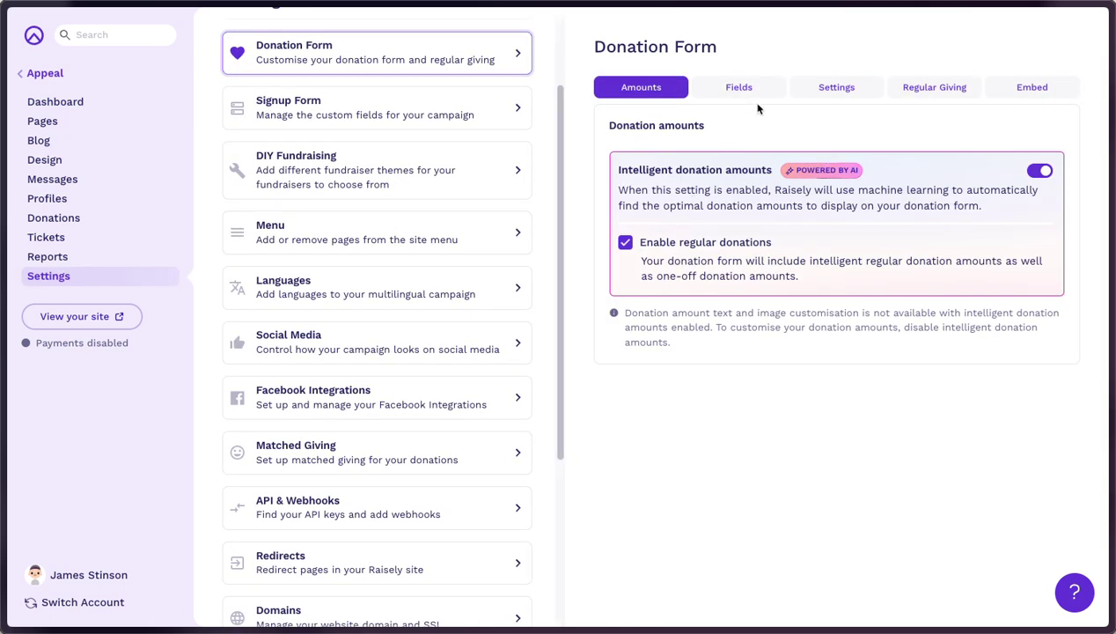
left_click(738, 84)
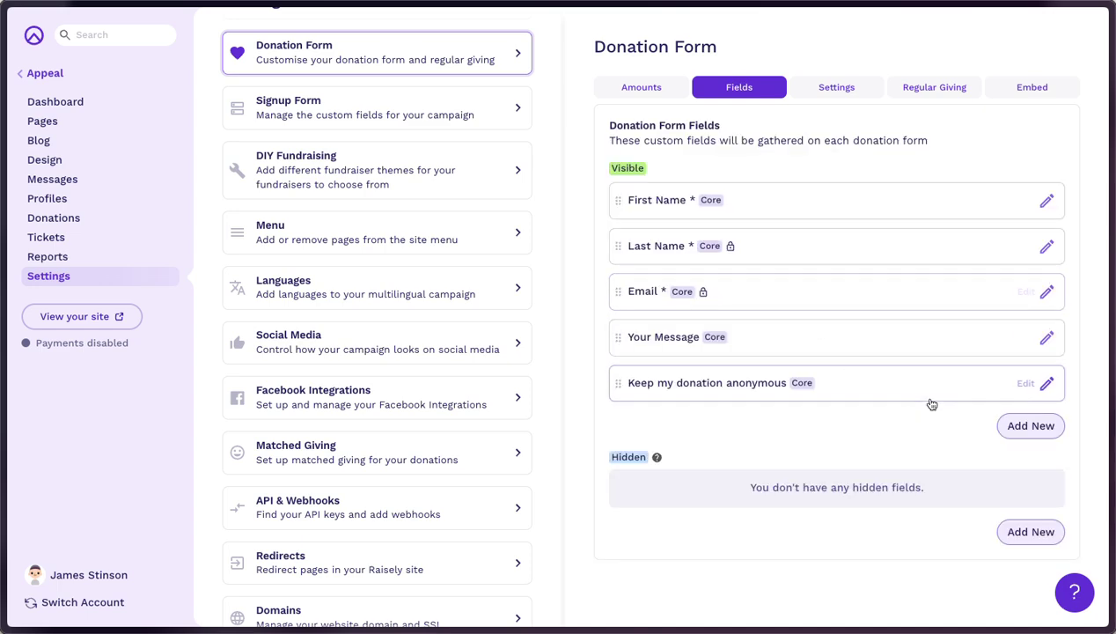
Start a new visible donation form field based on the custom Proximity field
left_click(1031, 425)
left_click(784, 473)
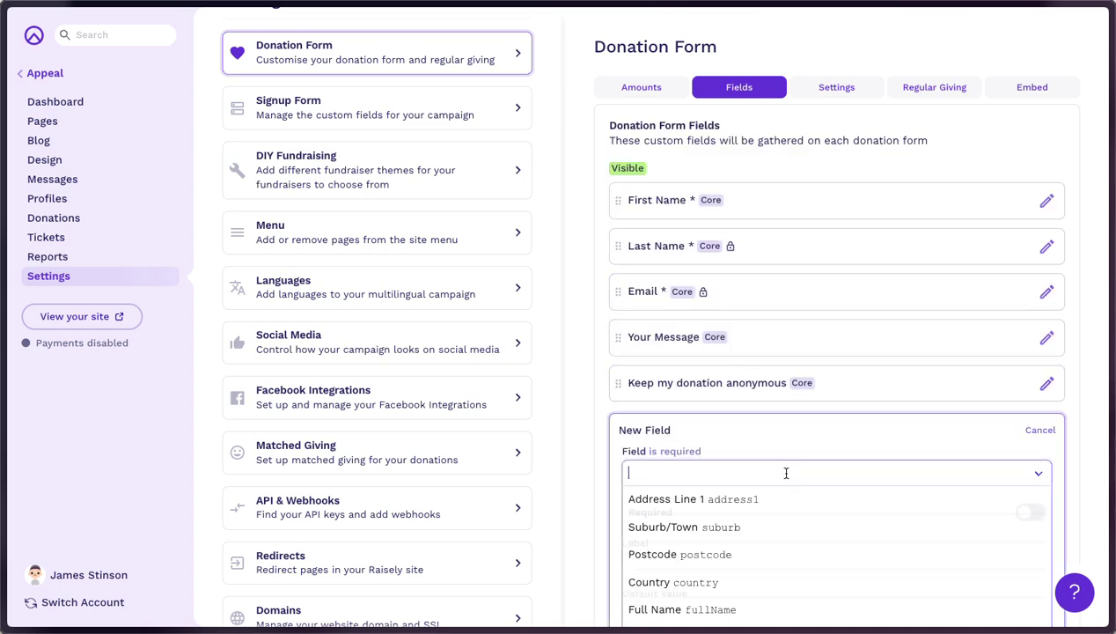
scroll(784, 480, "down", 5)
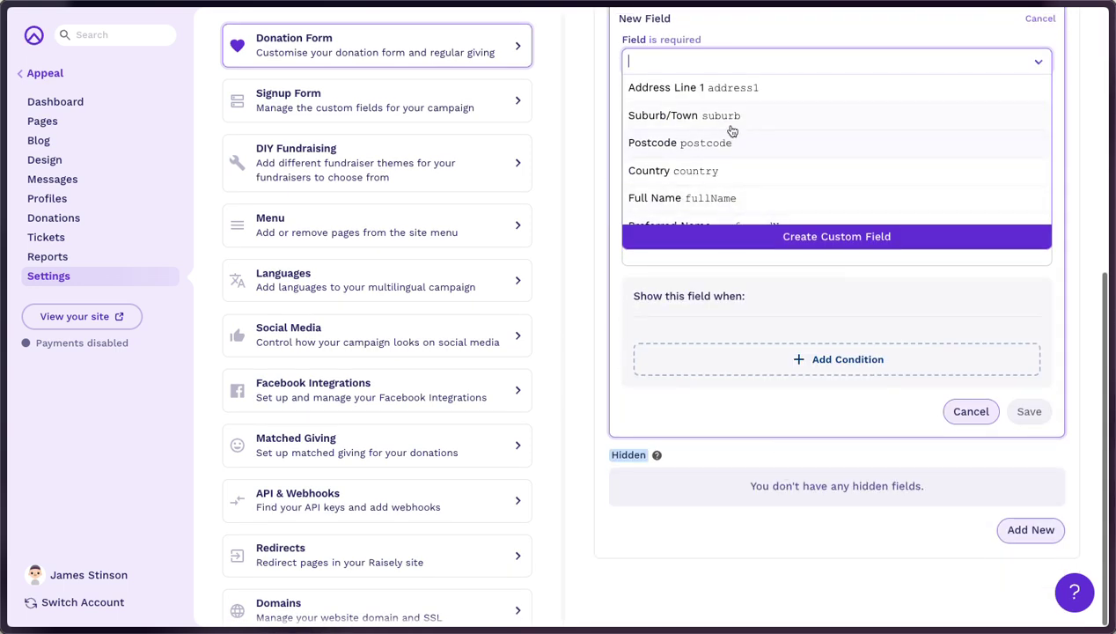
scroll(735, 142, "down", 3)
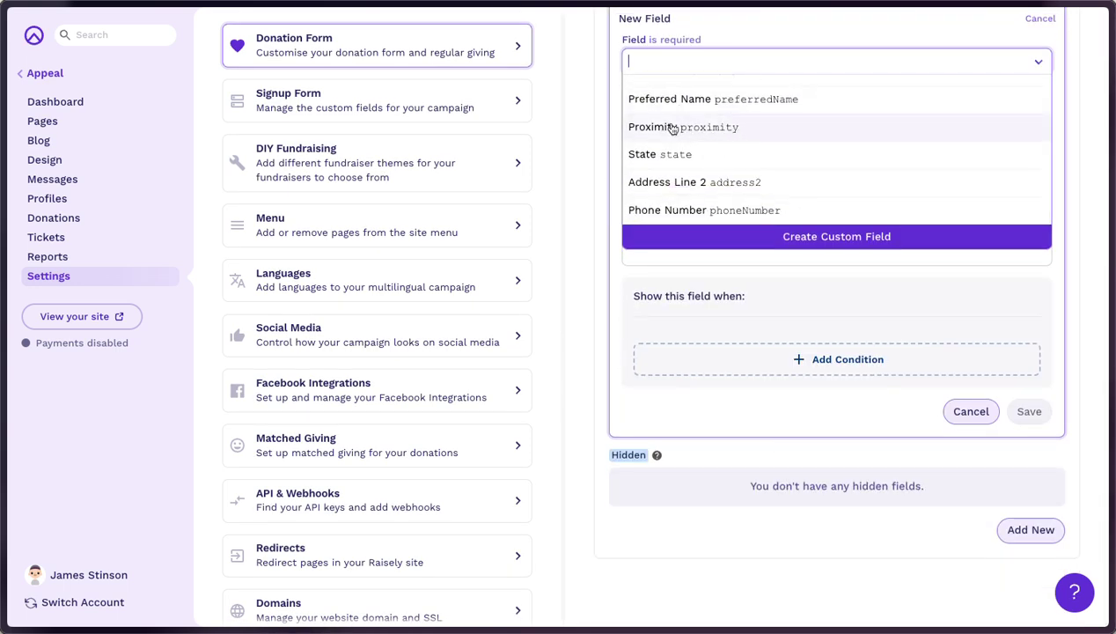
left_click(696, 130)
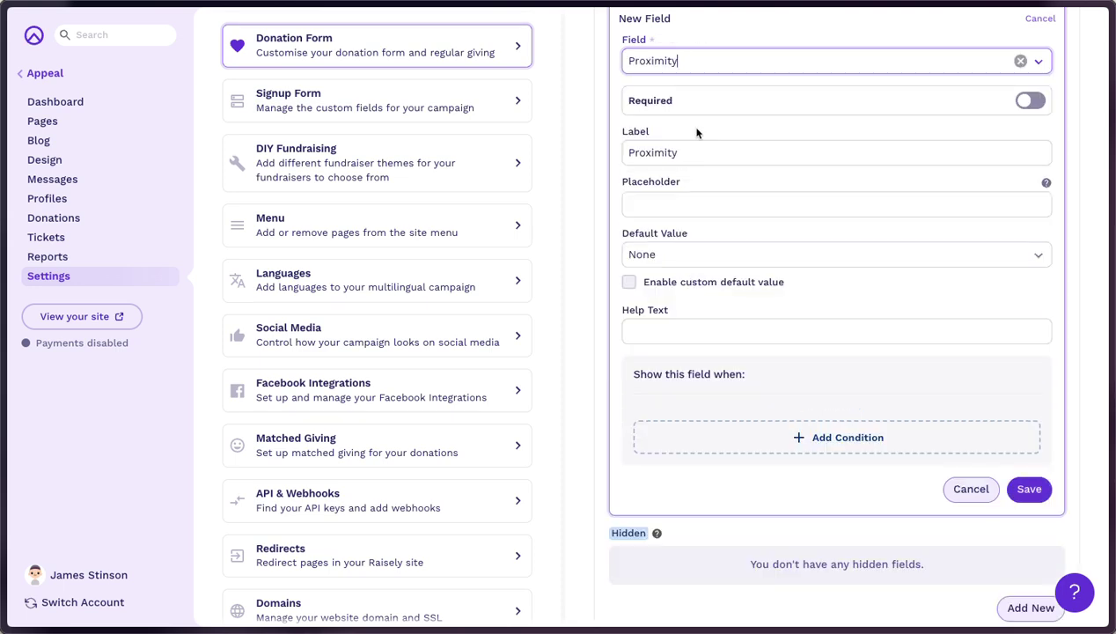
Change the new form field's label to "How close are you to our cause?"
scroll(778, 131, "up", 1)
scroll(779, 131, "up", 1)
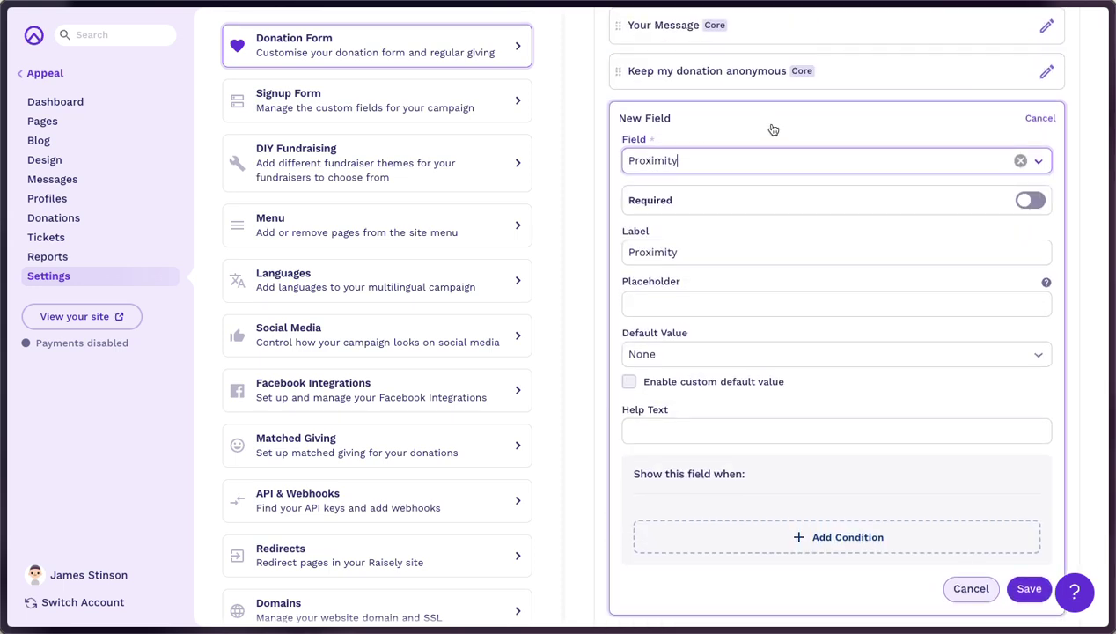
left_click(703, 305)
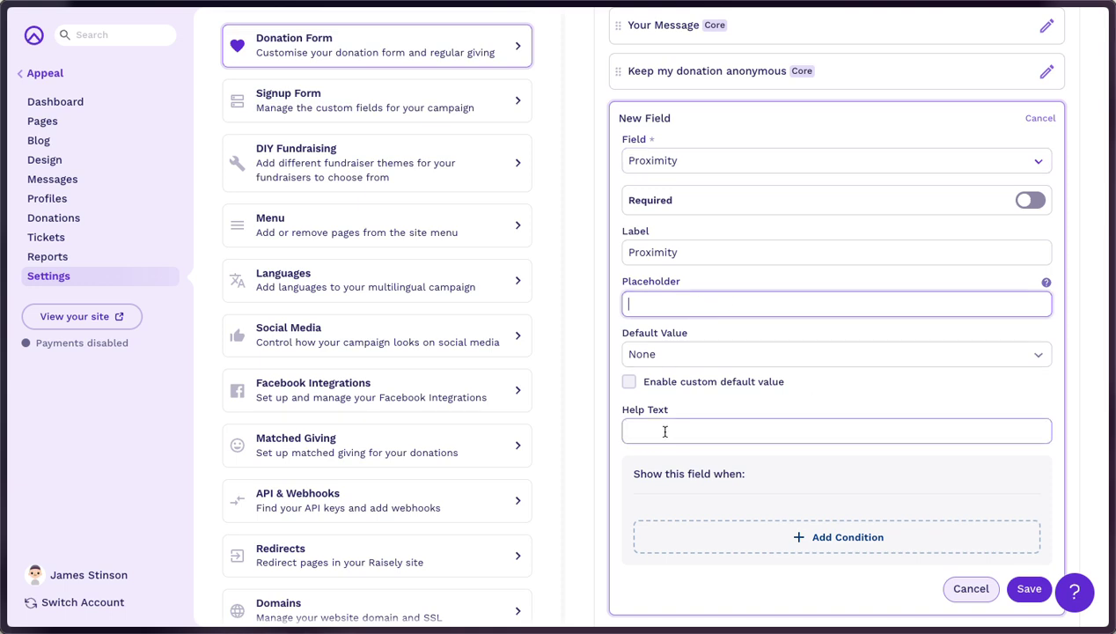
scroll(665, 431, "up", 1)
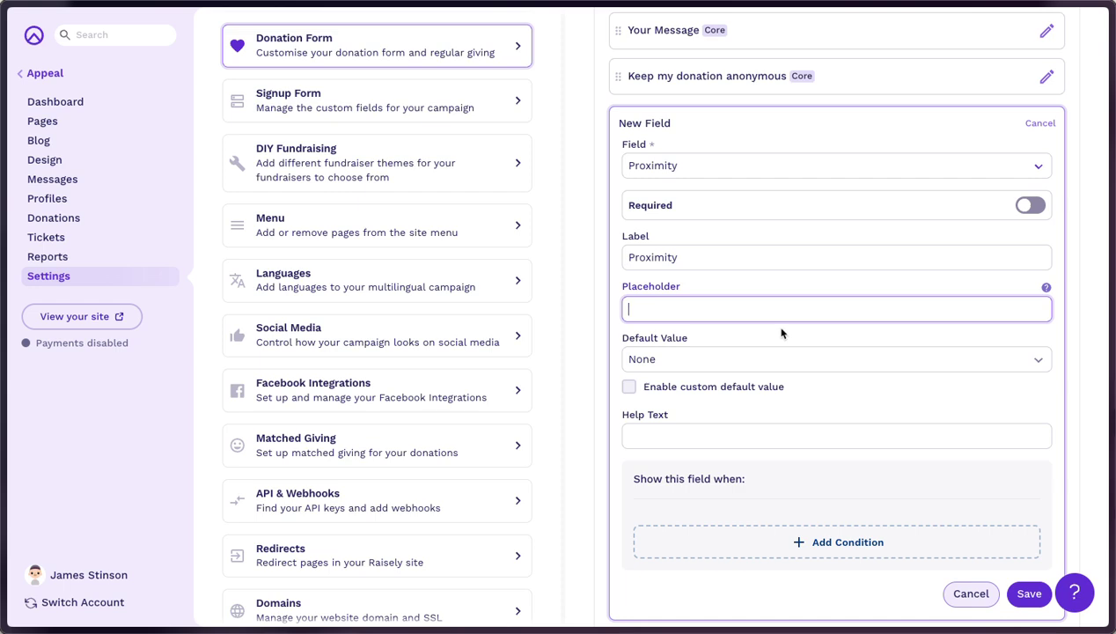
double_click(643, 255)
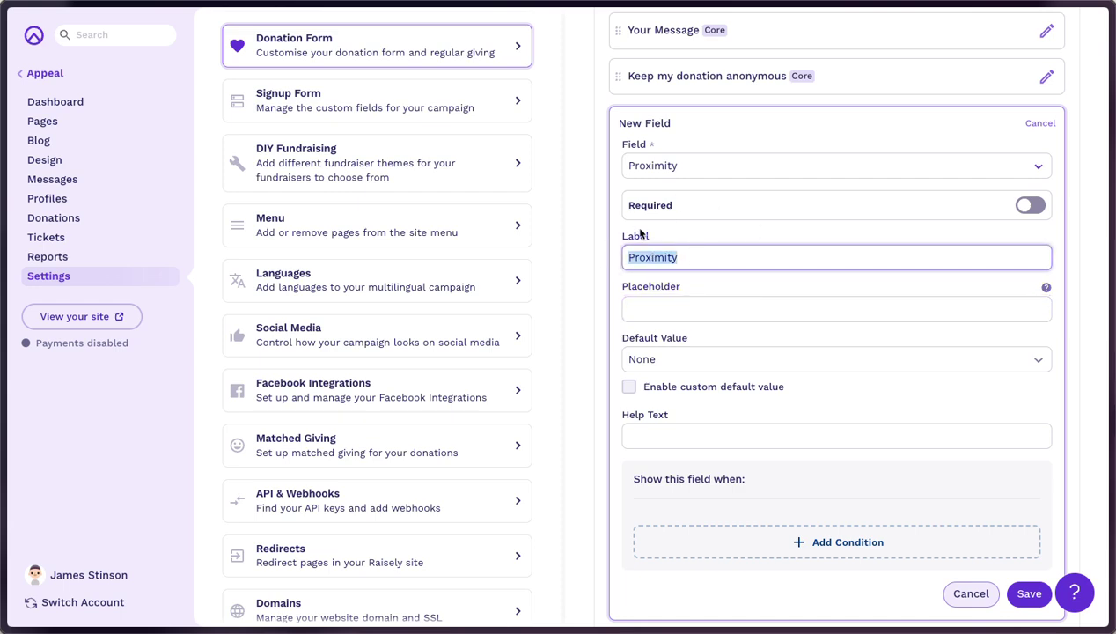
scroll(762, 284, "up", 1)
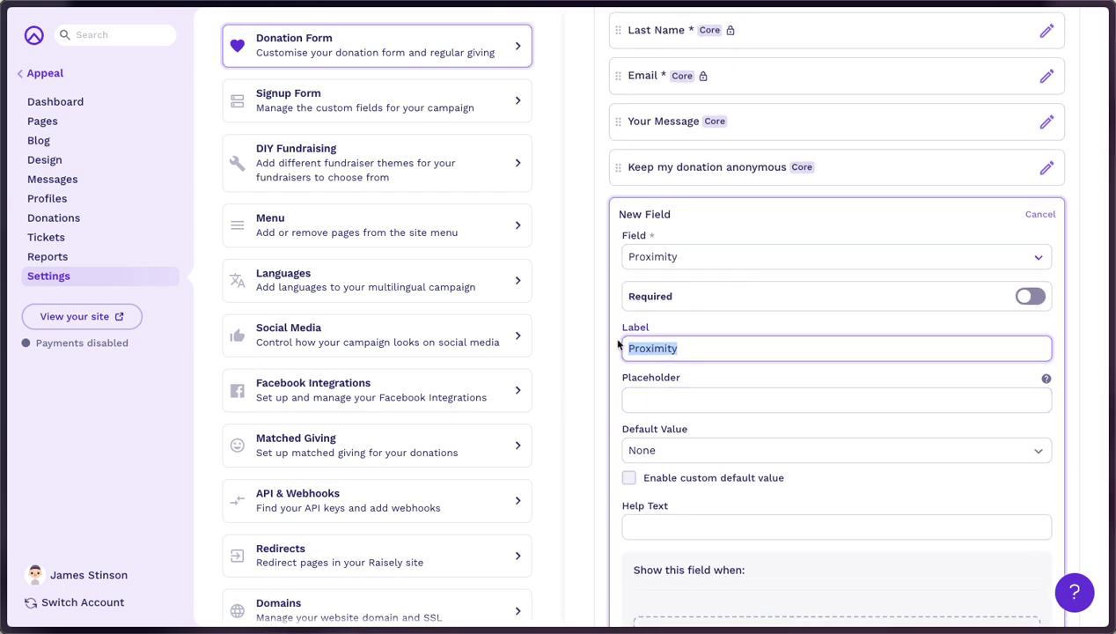
left_click(652, 349, "shift")
scroll(652, 282, "up", 1)
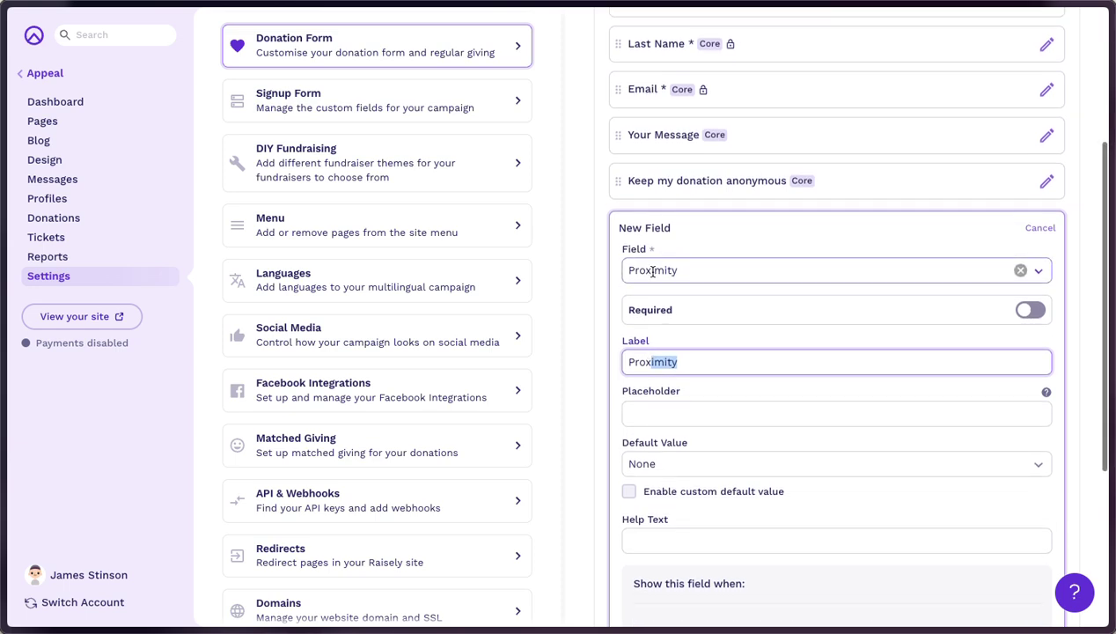
double_click(649, 359)
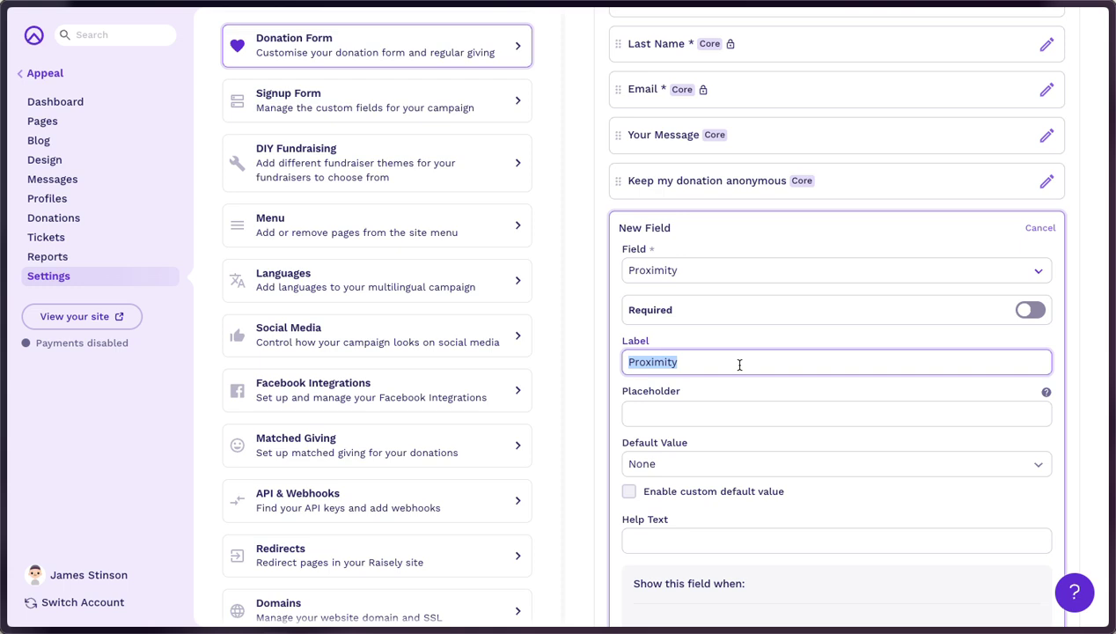
type("How close ")
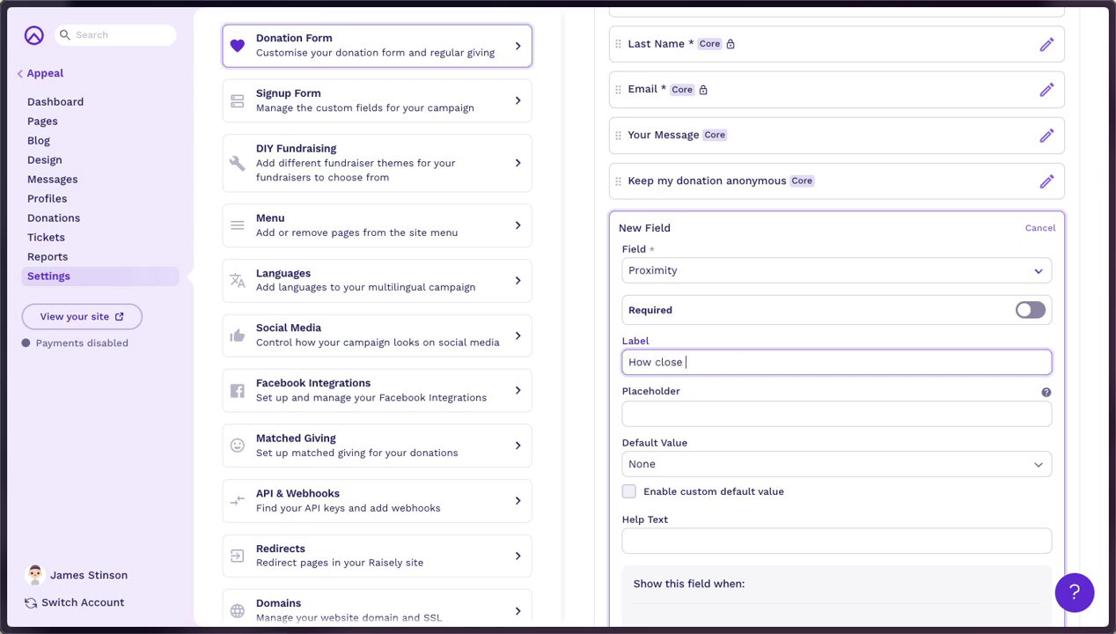
type("are you to our cause")
left_click(750, 333)
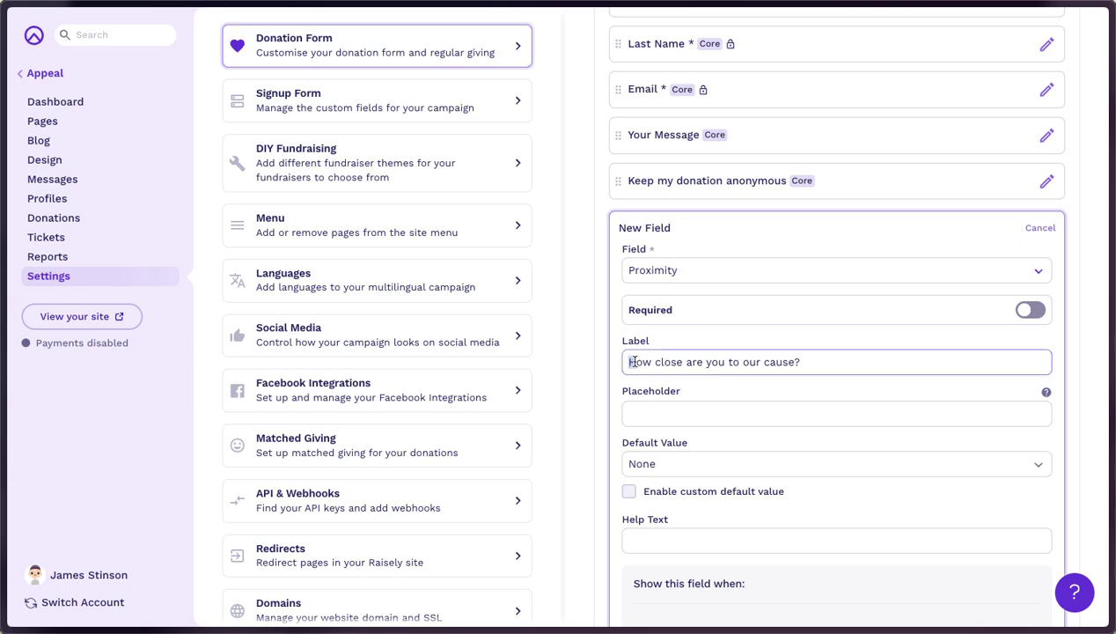
left_click_drag(630, 362, 817, 363)
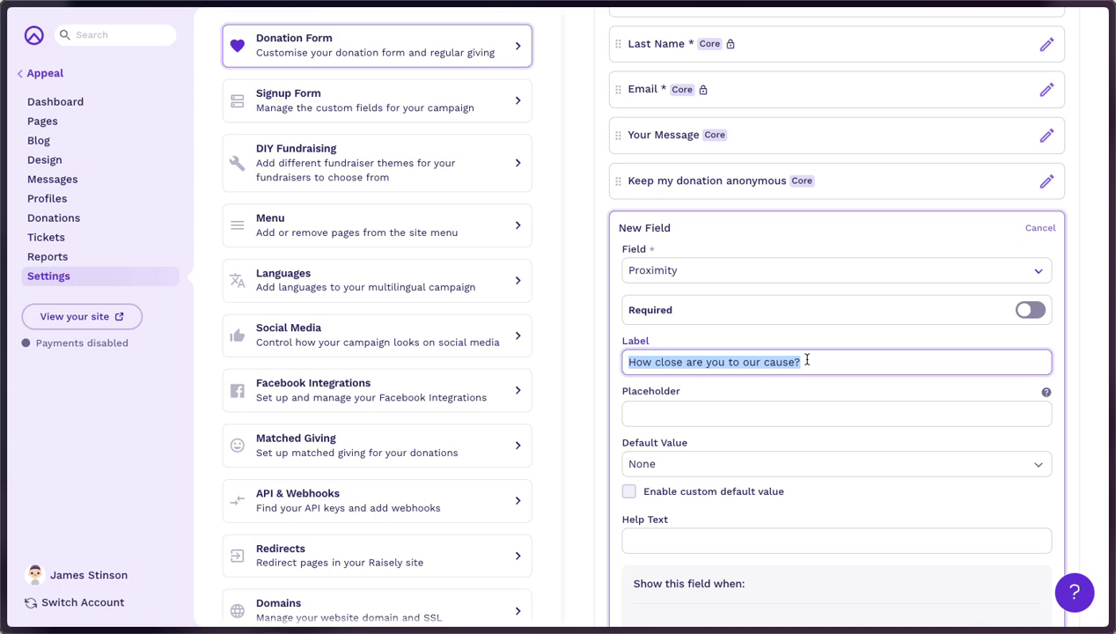
scroll(735, 365, "down", 1)
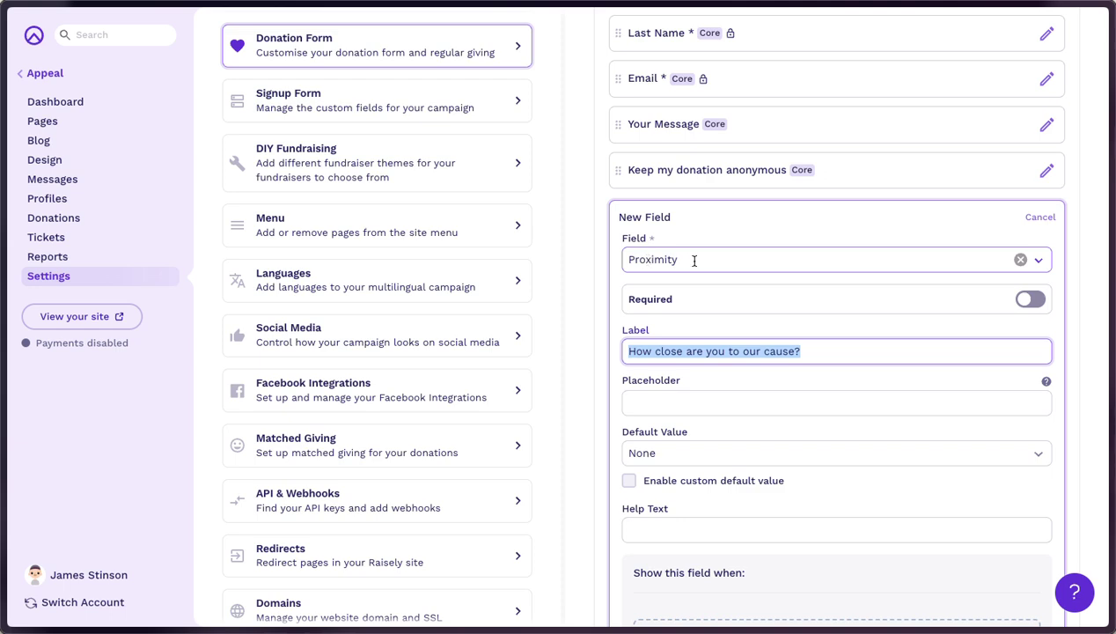
scroll(693, 260, "down", 1)
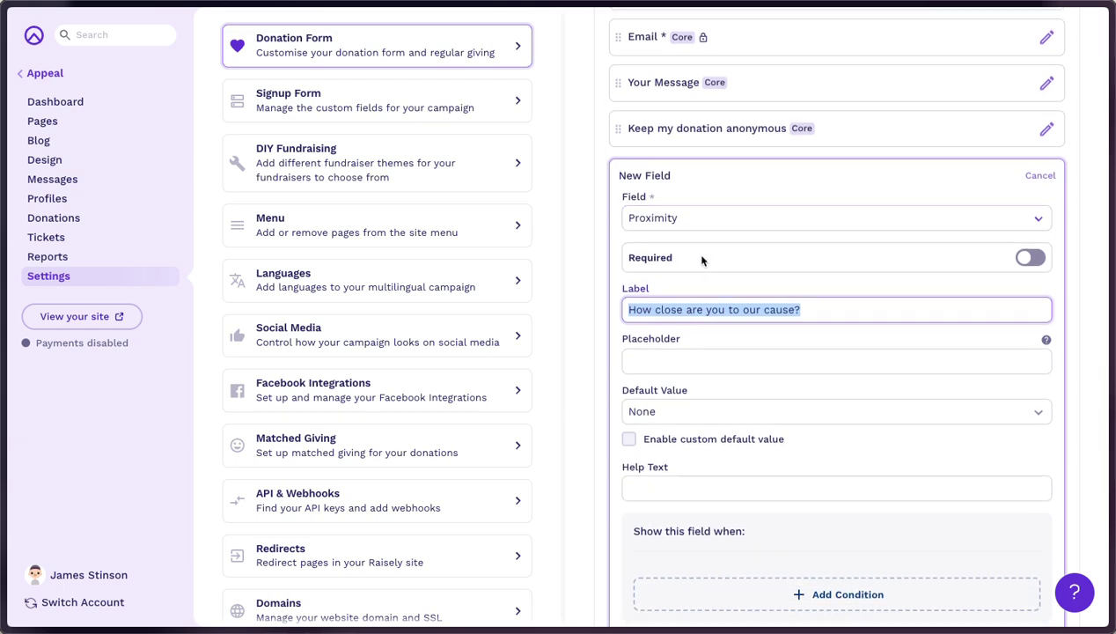
scroll(702, 258, "up", 2)
scroll(703, 260, "up", 3)
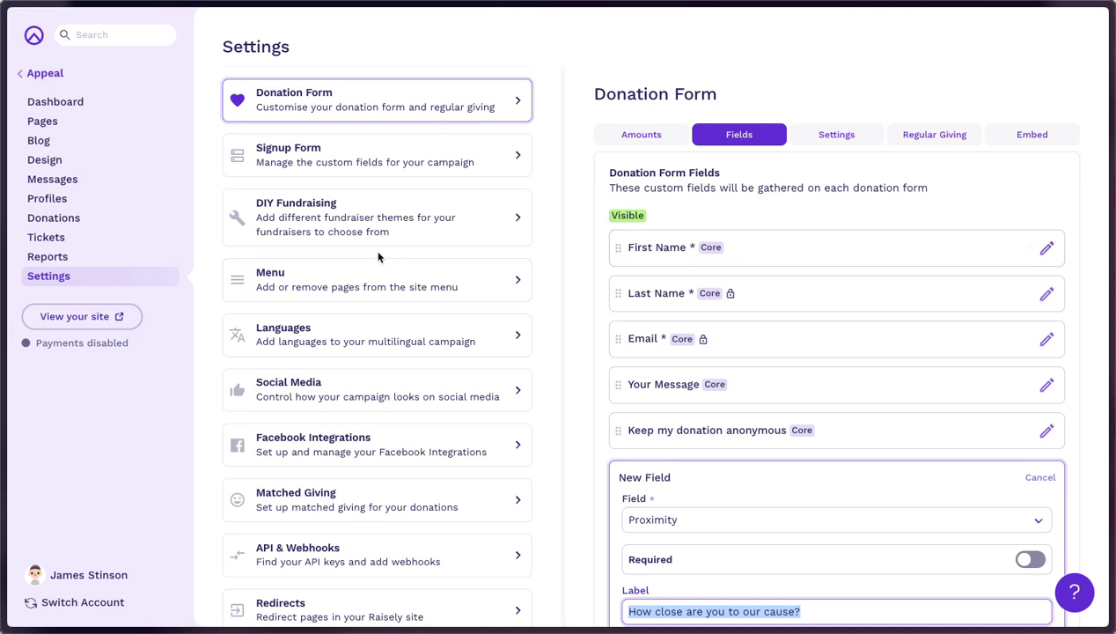
Leave the Appeal campaign and open the user fields in the organisation's Field library
left_click(50, 78)
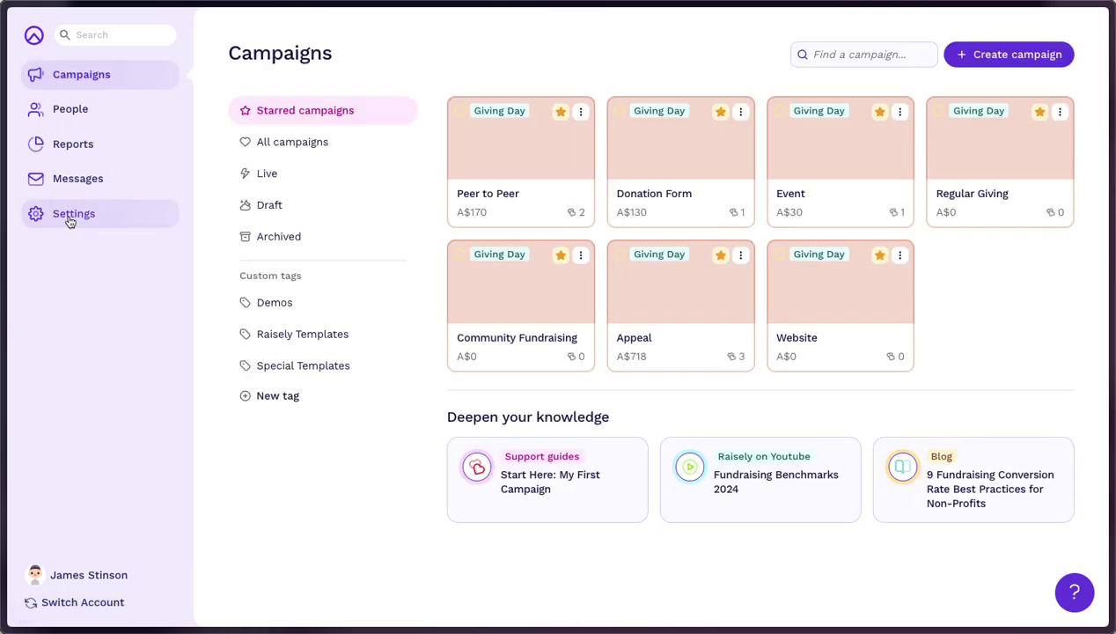
left_click(69, 222)
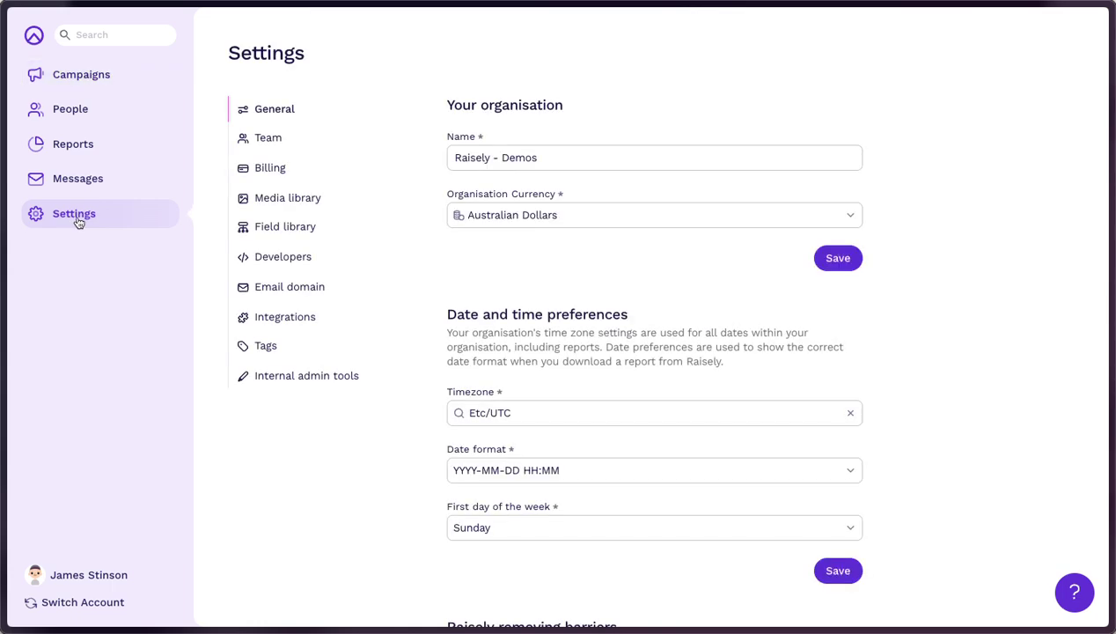
left_click(304, 231)
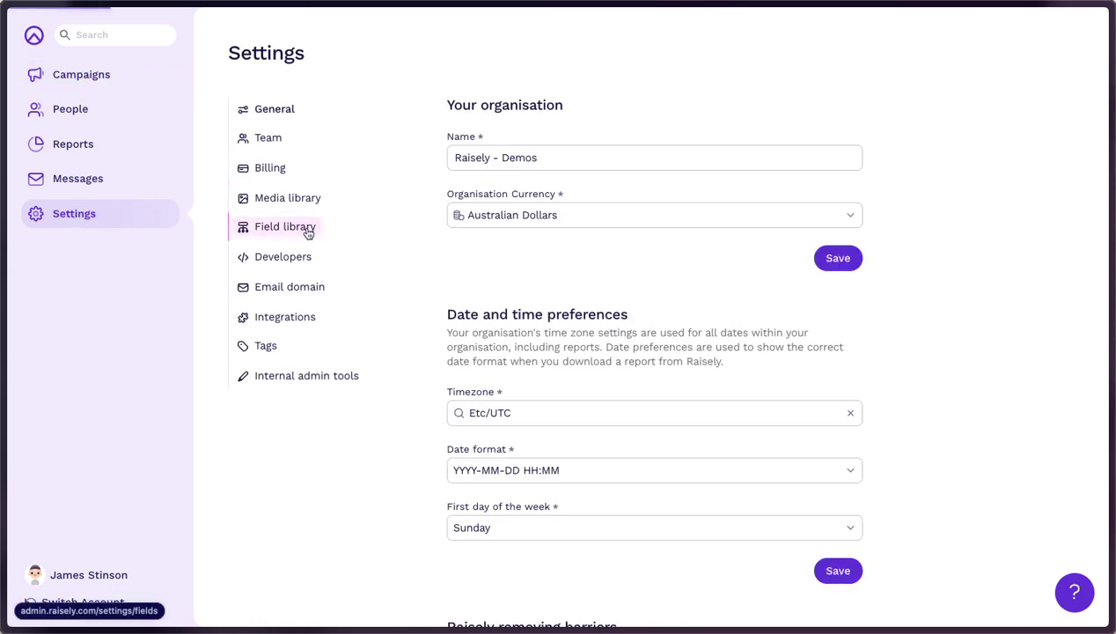
scroll(568, 233, "down", 2)
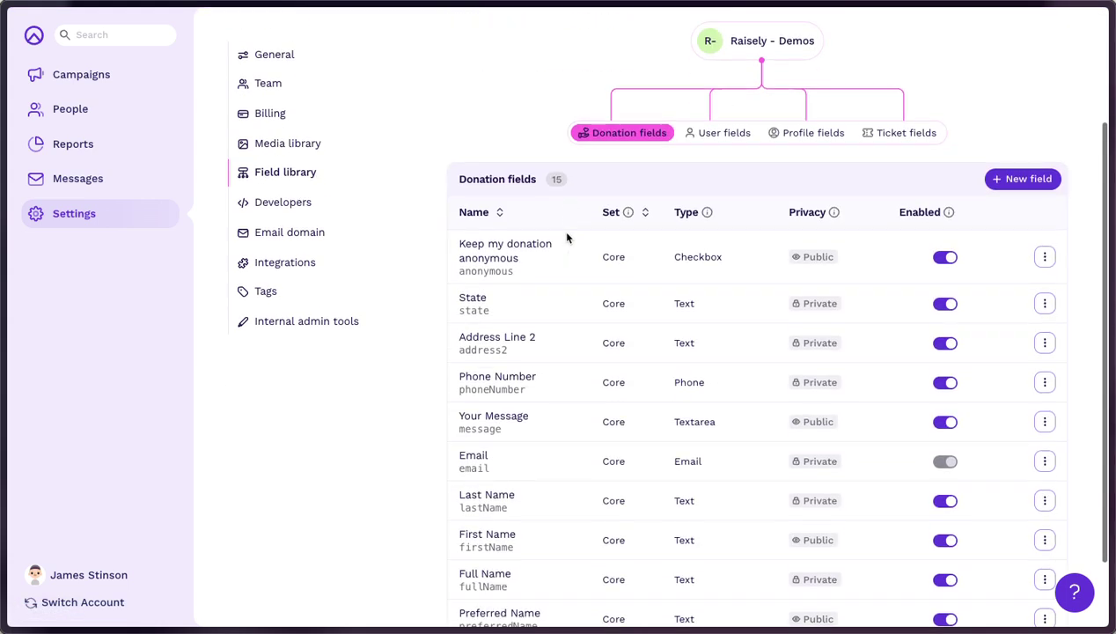
left_click(718, 107)
scroll(751, 341, "up", 1)
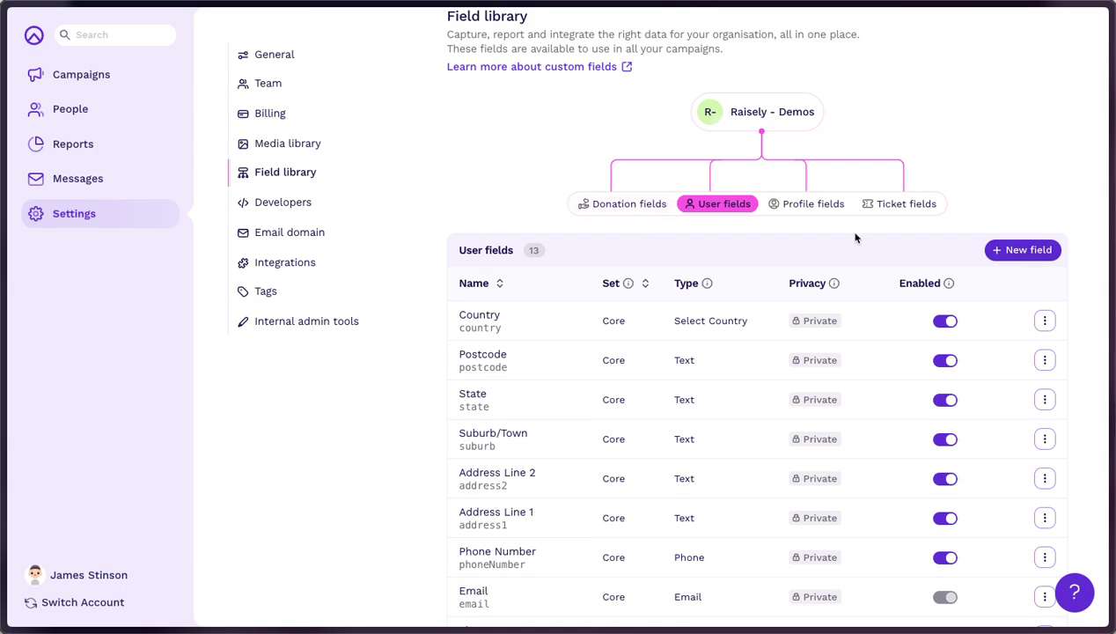
Start a new user field named "OptIn - Marketing"
left_click(1039, 254)
left_click(511, 161)
type("OptI")
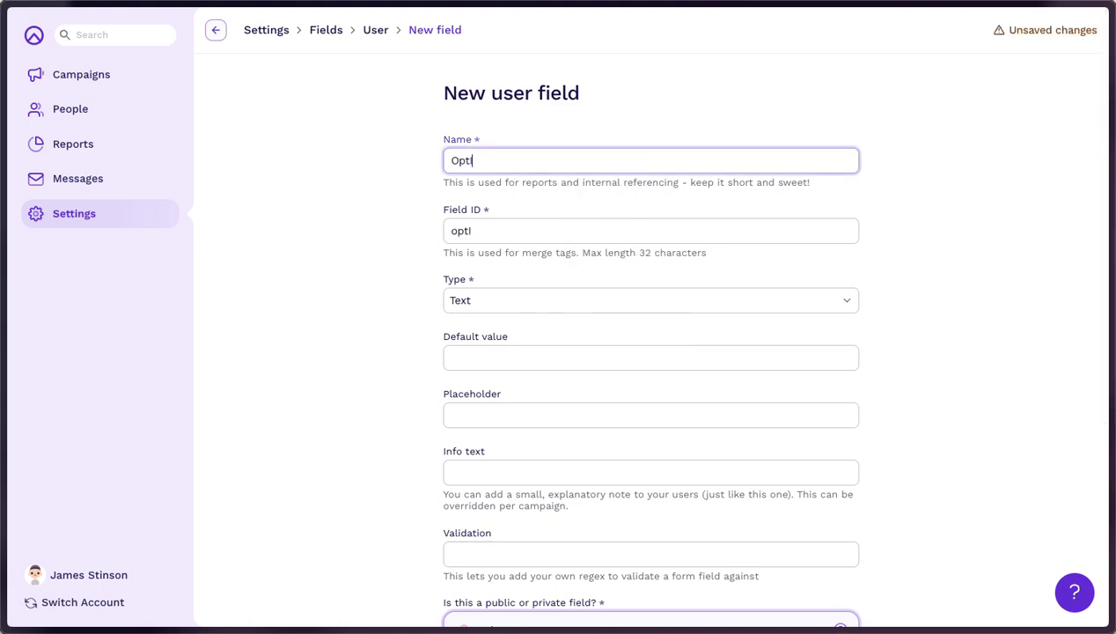
type("n - Marketing")
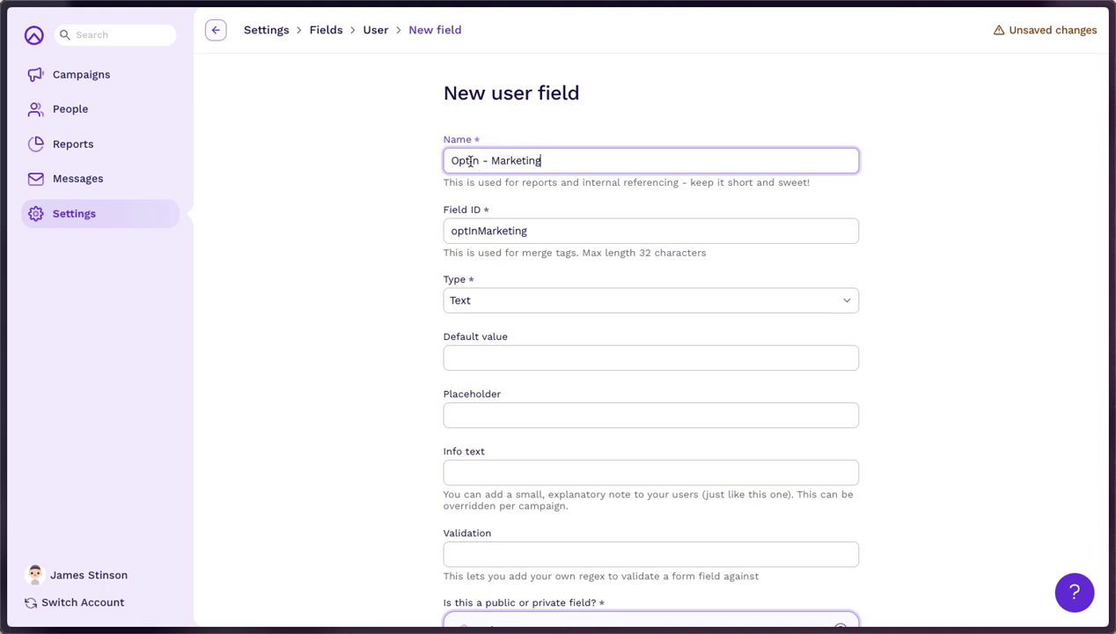
Set the OptIn - Marketing user field to the Checkbox type with Public privacy and create it
double_click(465, 160)
left_click(499, 303)
left_click(511, 403)
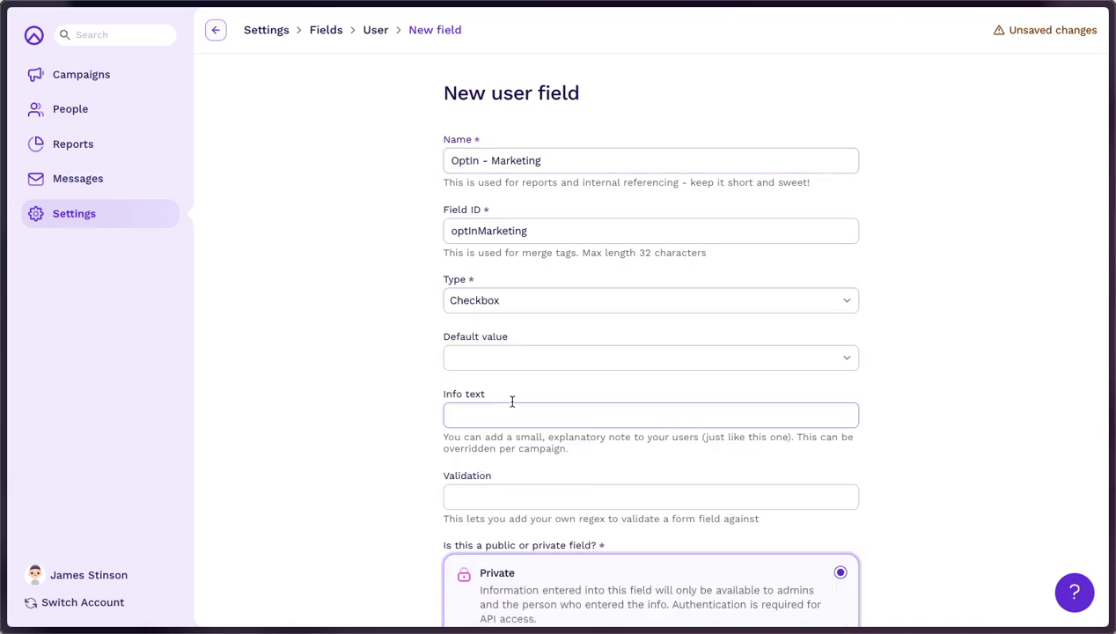
scroll(511, 396, "down", 2)
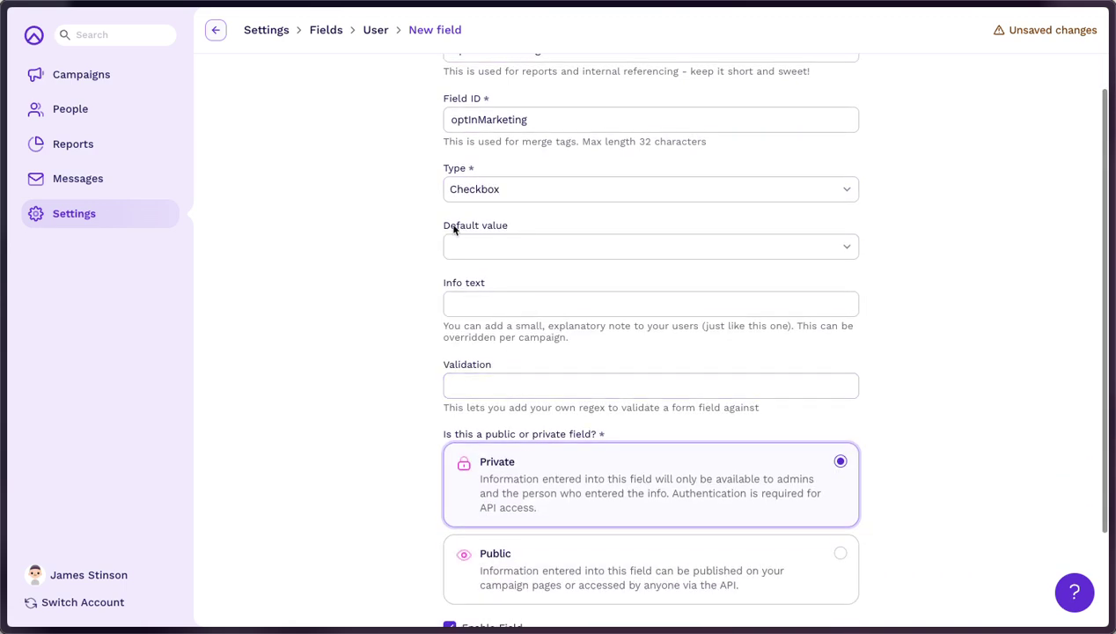
scroll(528, 327, "down", 2)
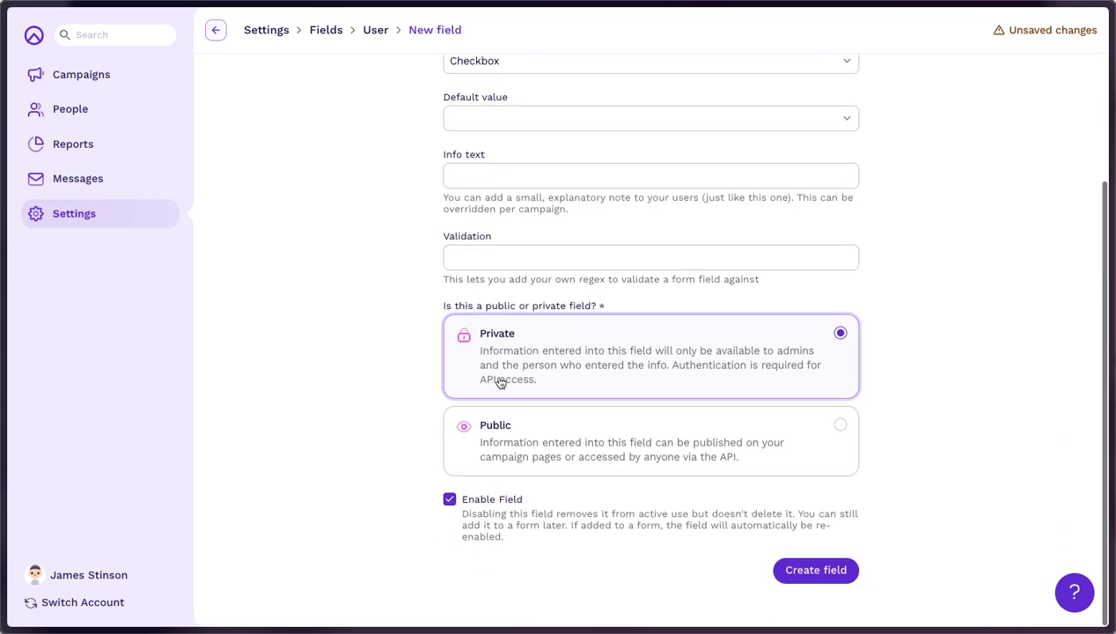
left_click(529, 431)
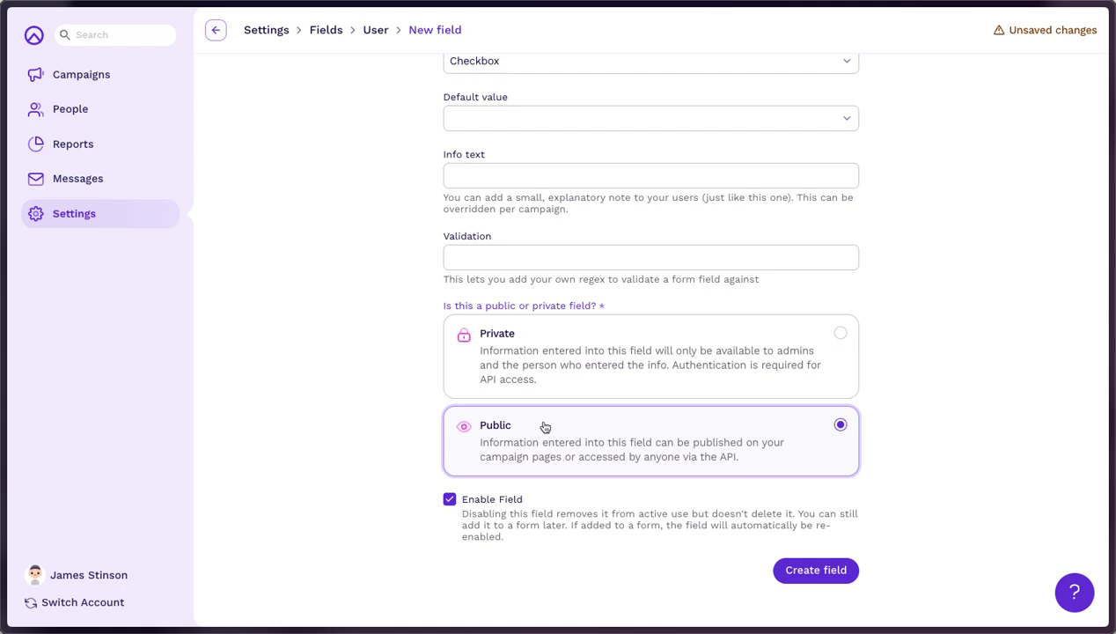
scroll(529, 411, "up", 1)
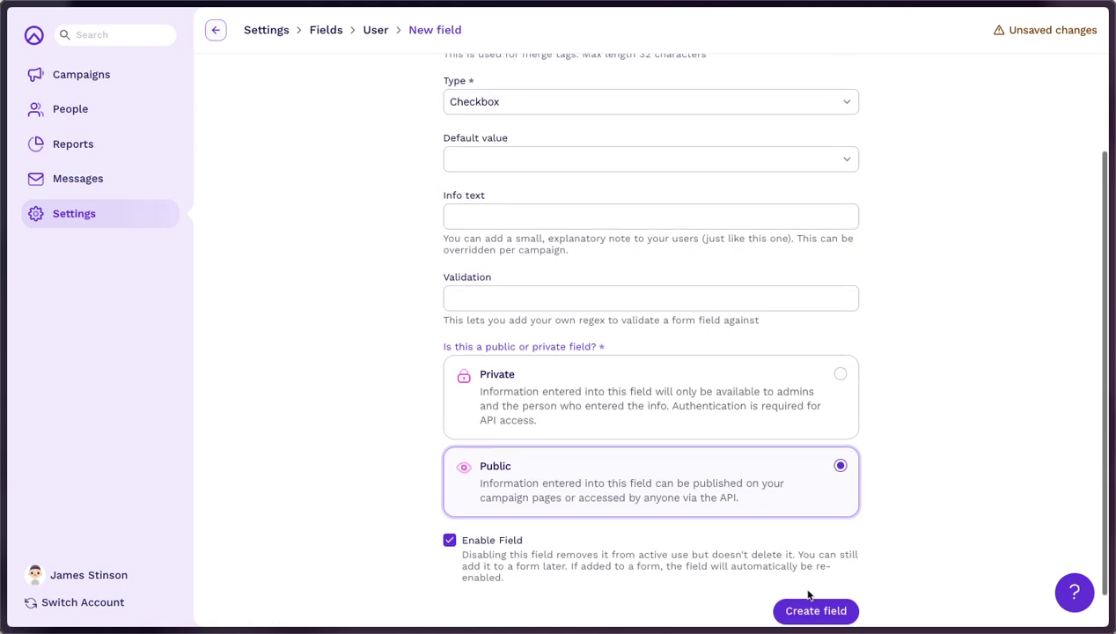
left_click(808, 612)
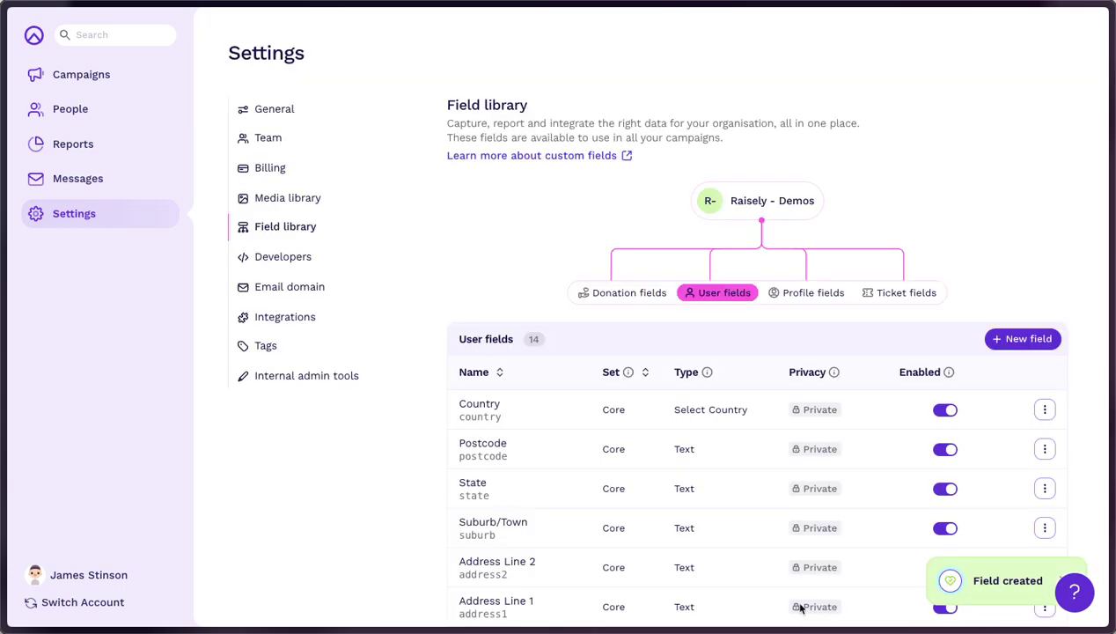
Open the Signup Form settings of the Peer to Peer campaign
left_click(86, 80)
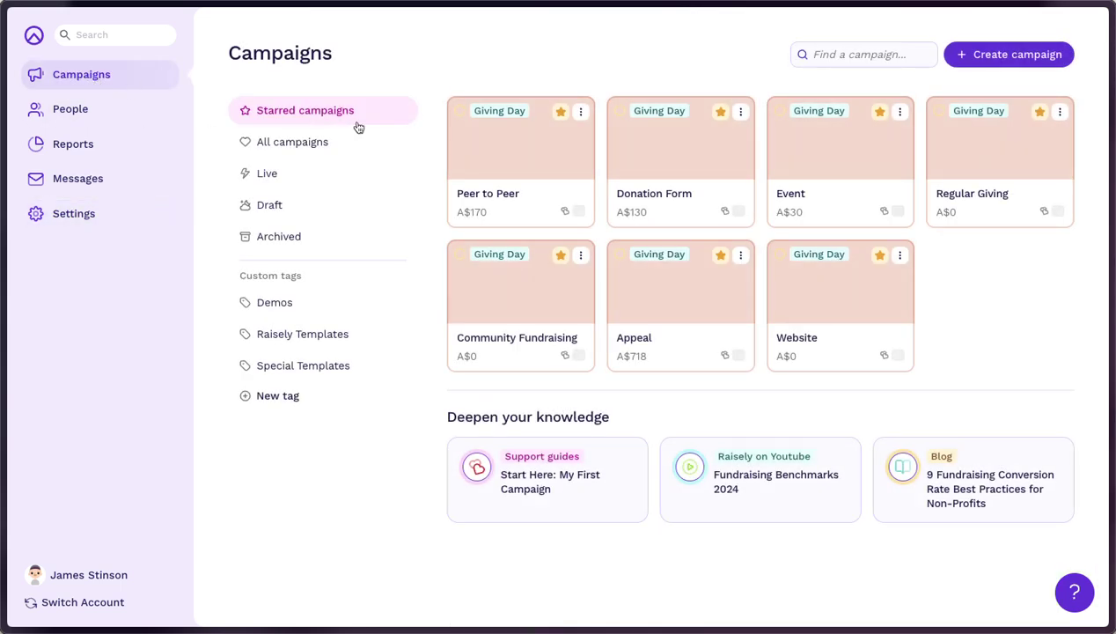
left_click(533, 156)
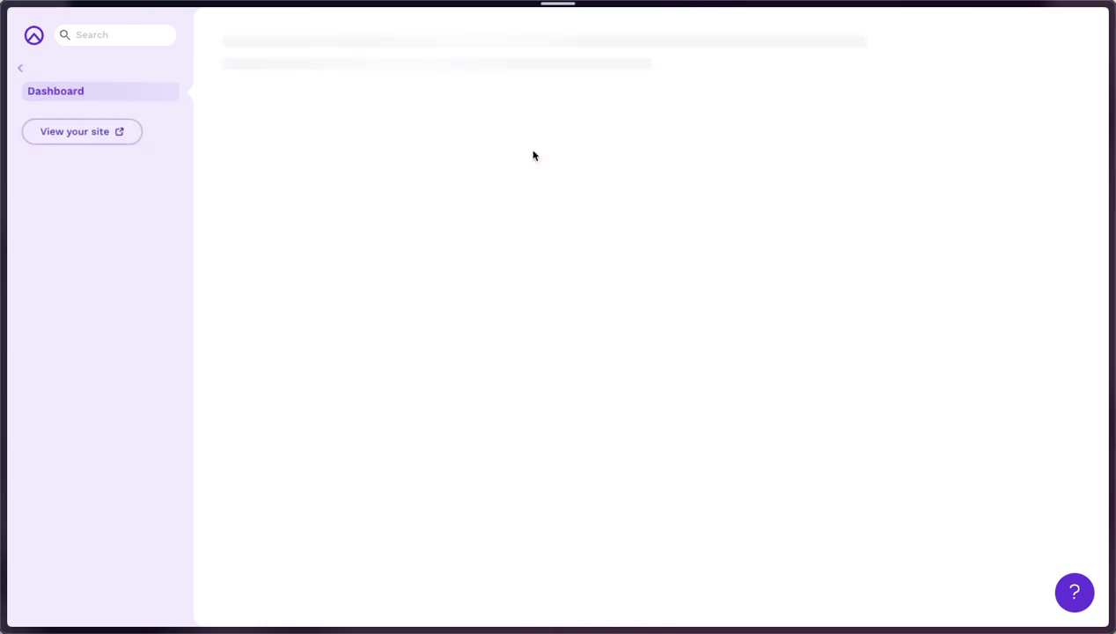
left_click(73, 278)
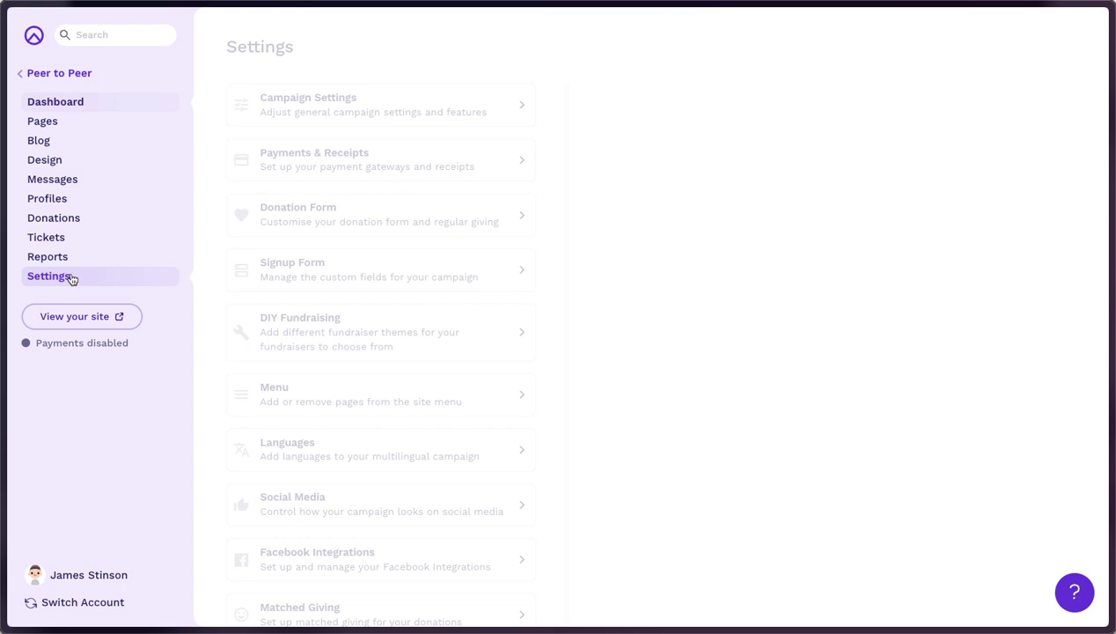
left_click(320, 273)
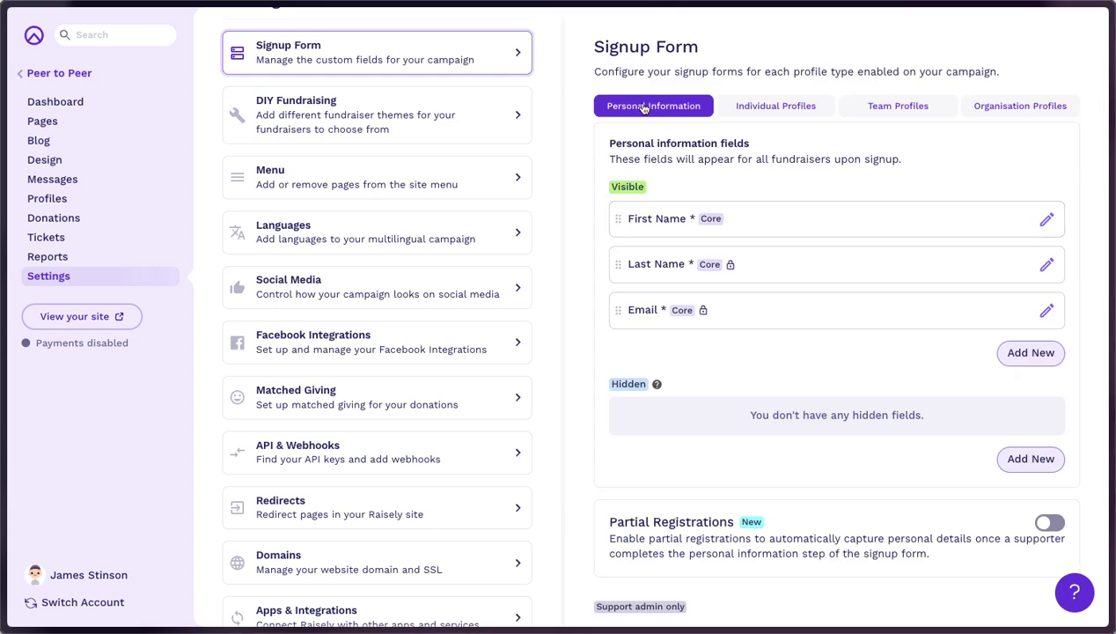
Start a new visible personal information field based on OptIn - Marketing, leaving it not required
left_click(1027, 362)
left_click(784, 398)
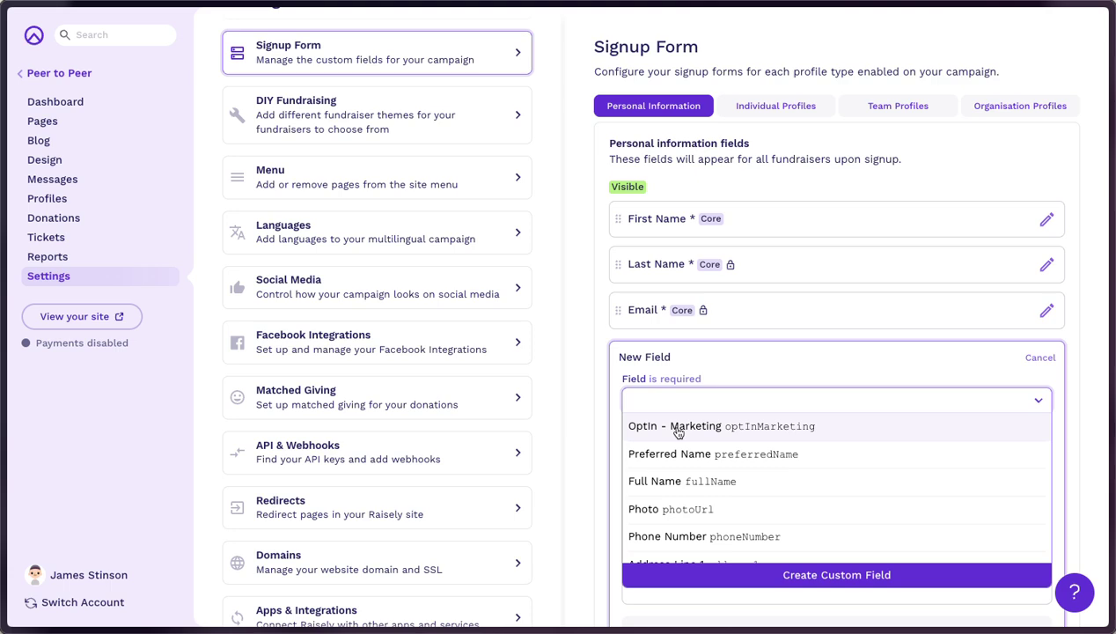
left_click(722, 429)
scroll(722, 430, "down", 3)
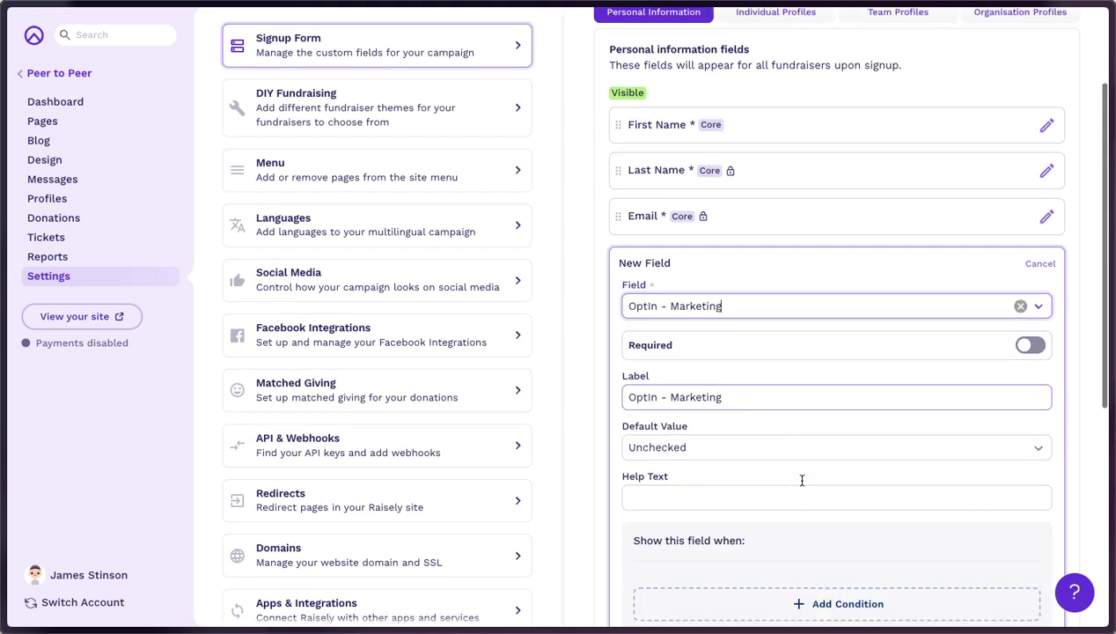
left_click(1032, 326)
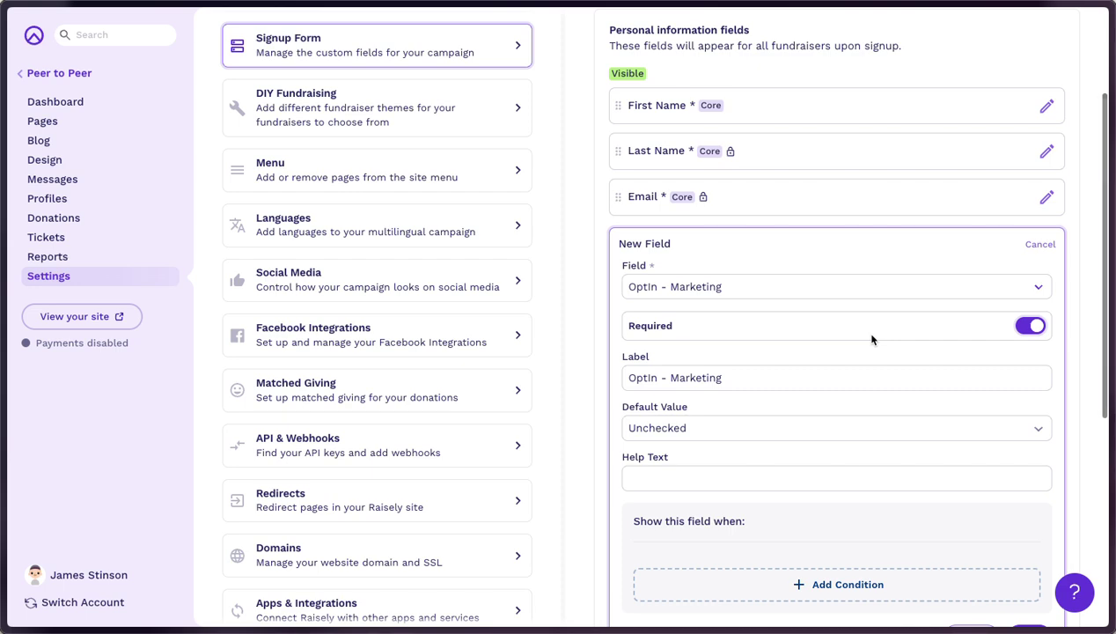
left_click(1031, 325)
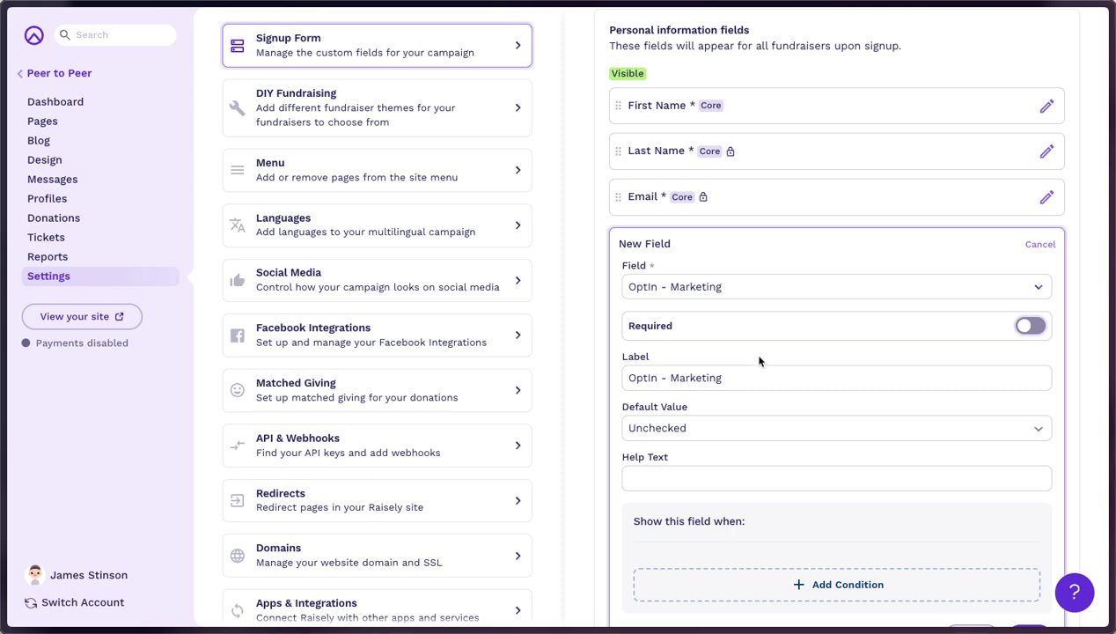
Label the new signup field "Would you like to receive our communication?" and save it
scroll(763, 357, "up", 1)
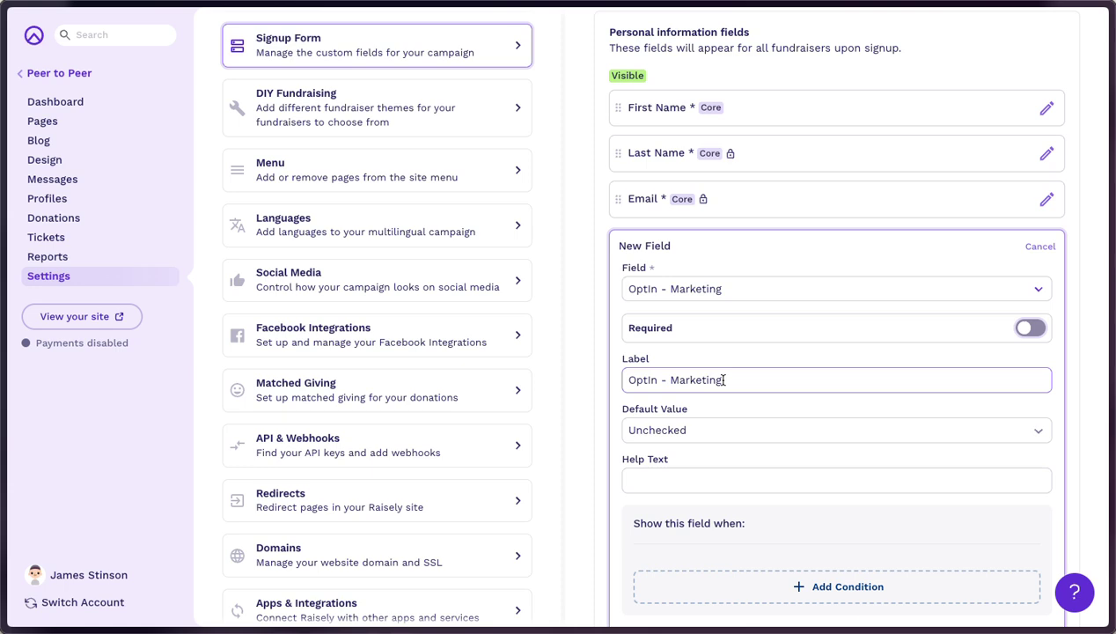
left_click_drag(737, 379, 550, 379)
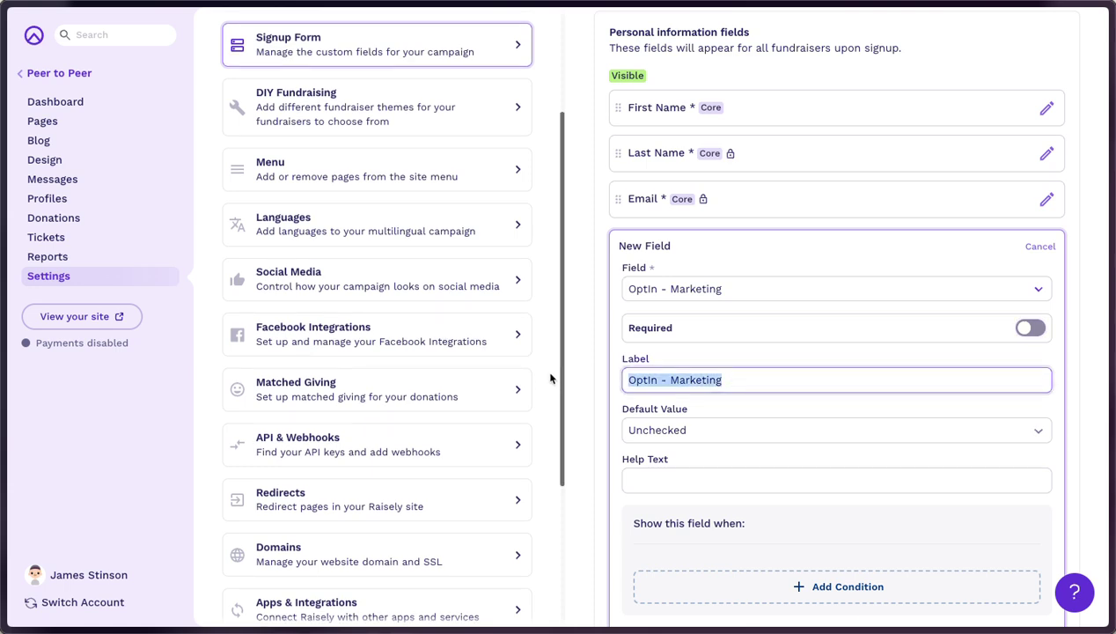
type("Would you like to ")
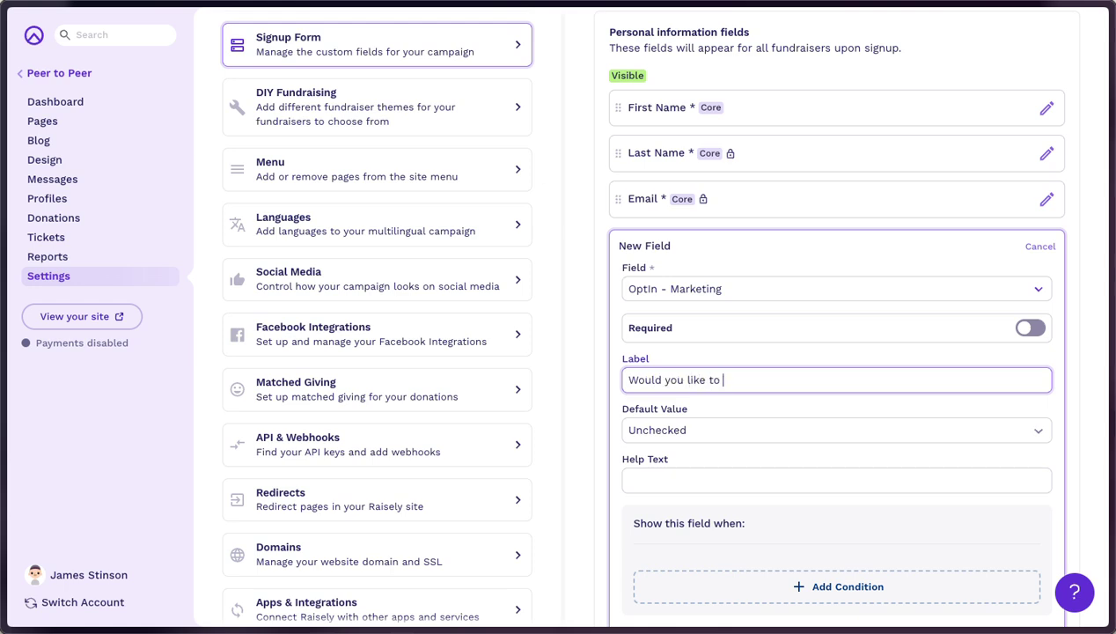
type("receive our communication?")
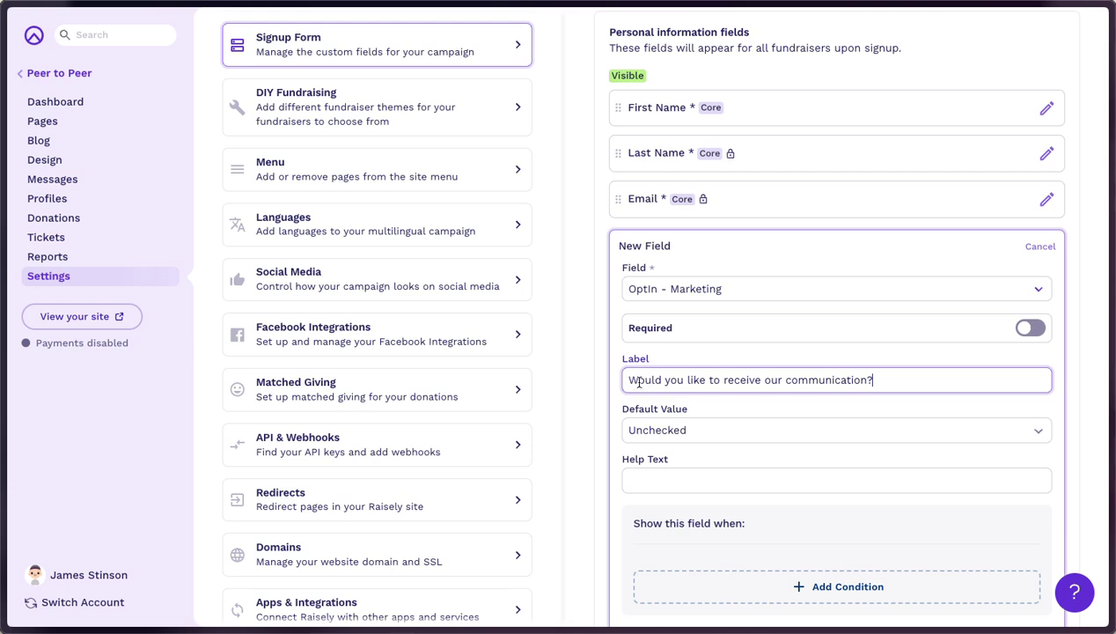
scroll(639, 382, "down", 1)
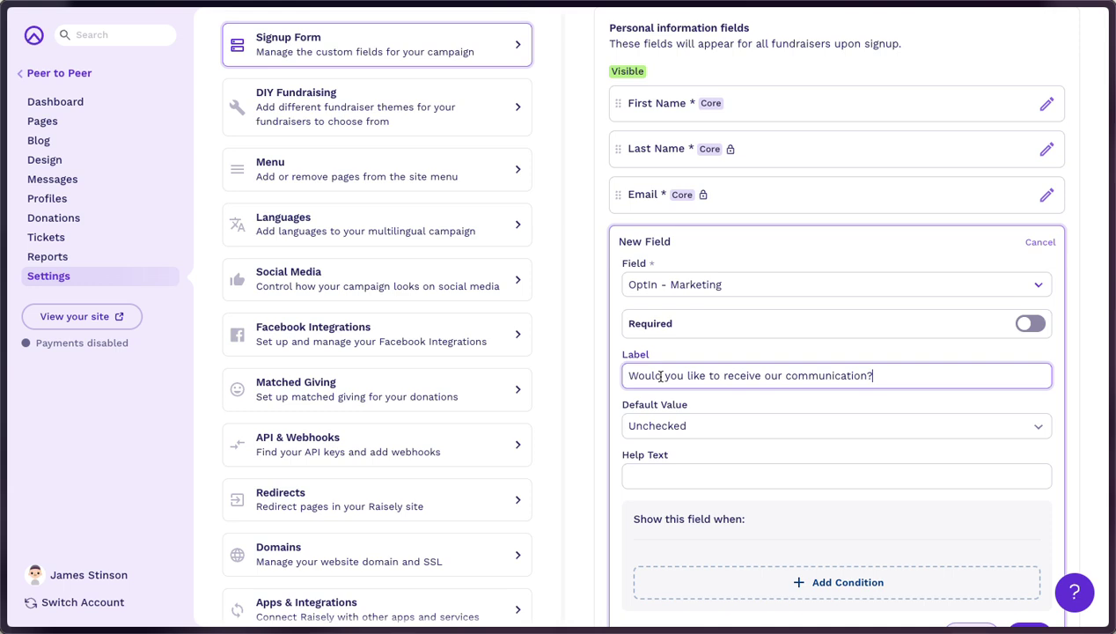
scroll(744, 400, "down", 2)
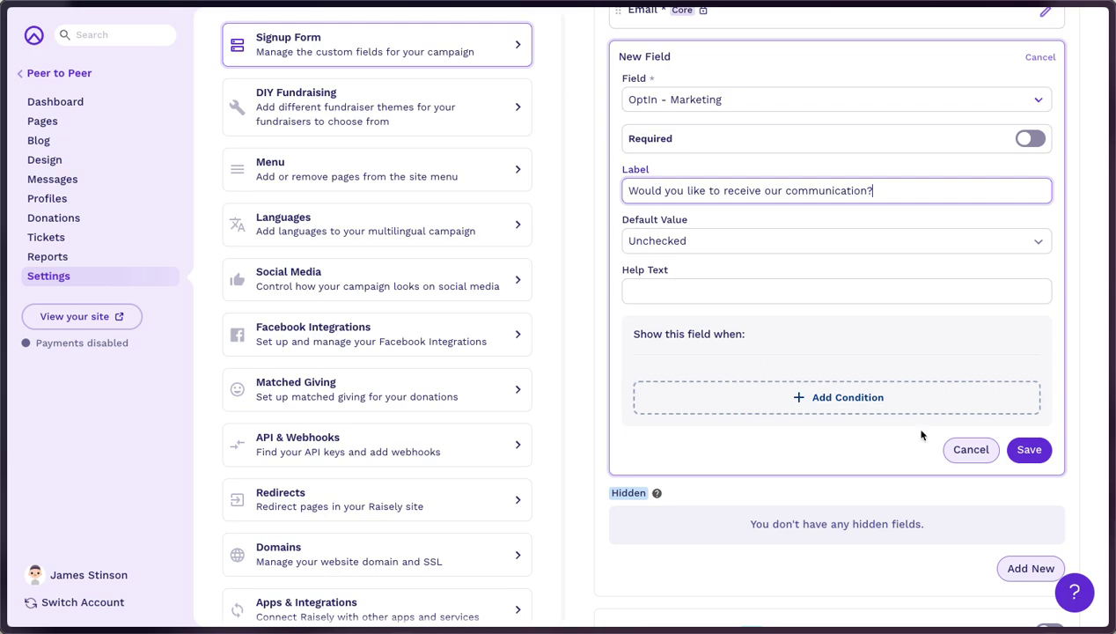
left_click(1027, 449)
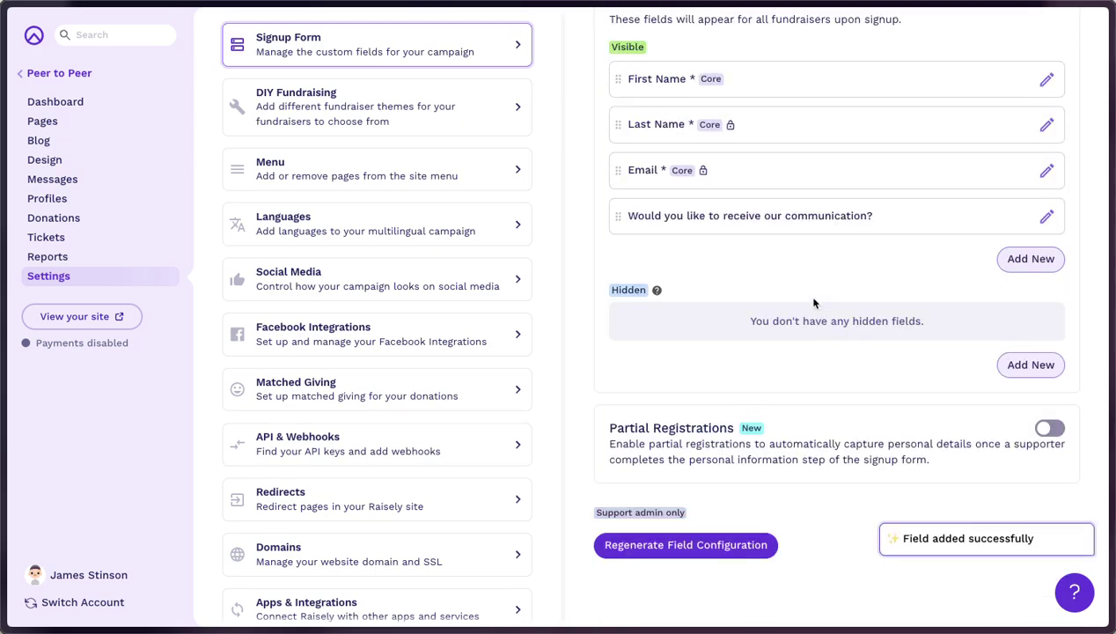
Switch to the public Peer to Peer campaign site and go to its home page
scroll(814, 302, "up", 2)
mouse_move(9, 432)
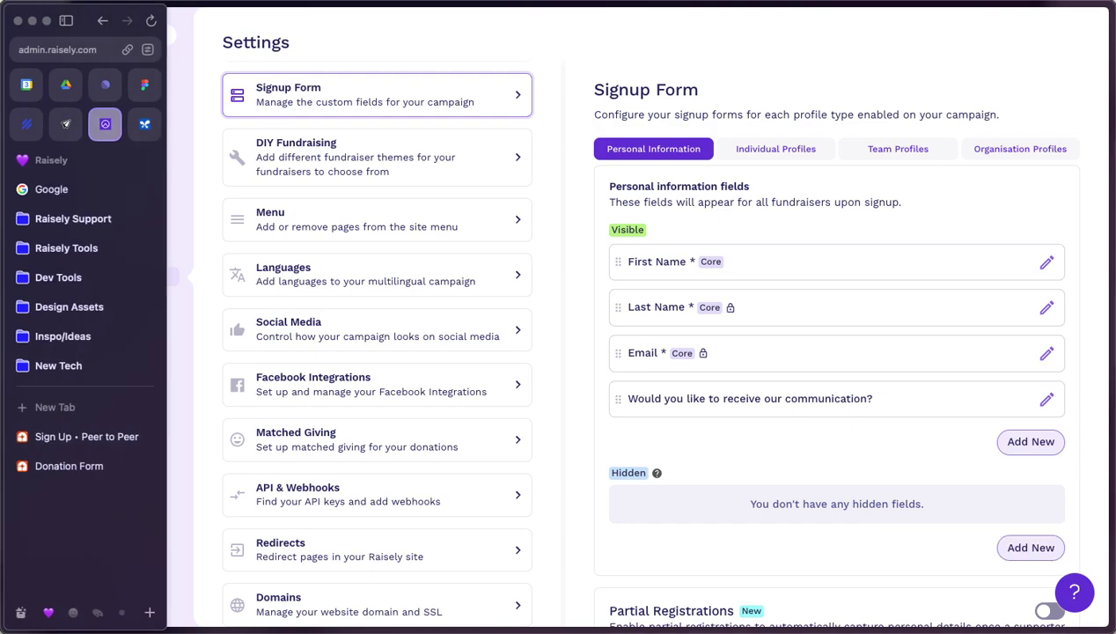
left_click(95, 440)
scroll(352, 203, "up", 3)
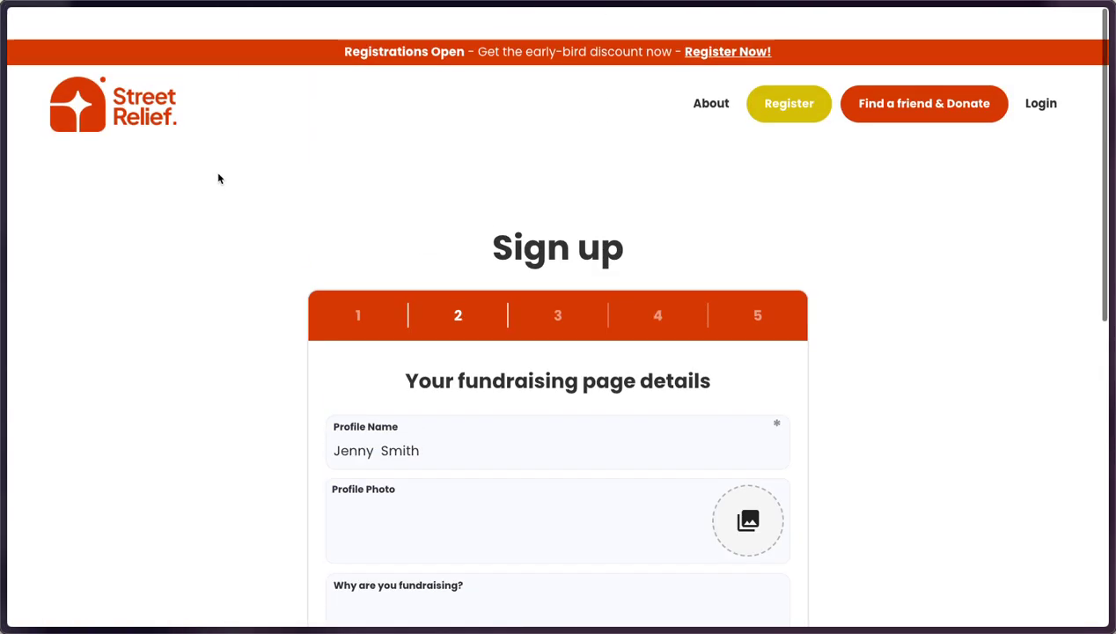
left_click(130, 72)
left_click(590, 385)
mouse_move(7, 53)
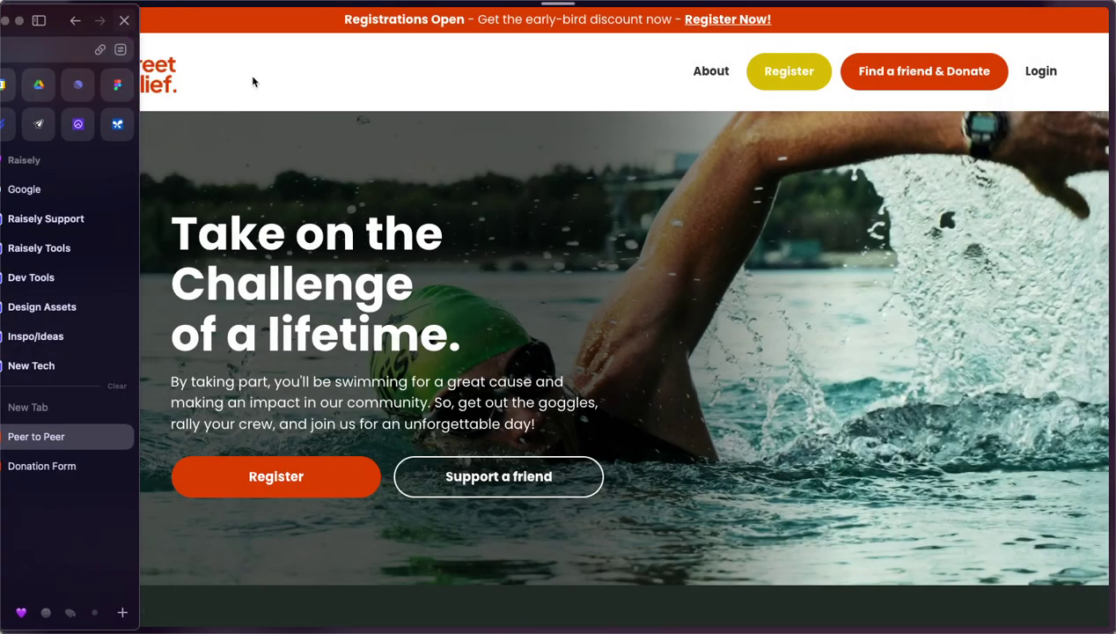
Start an individual registration and tick the "Would you like to receive our communication?" checkbox in the details form
left_click(309, 490)
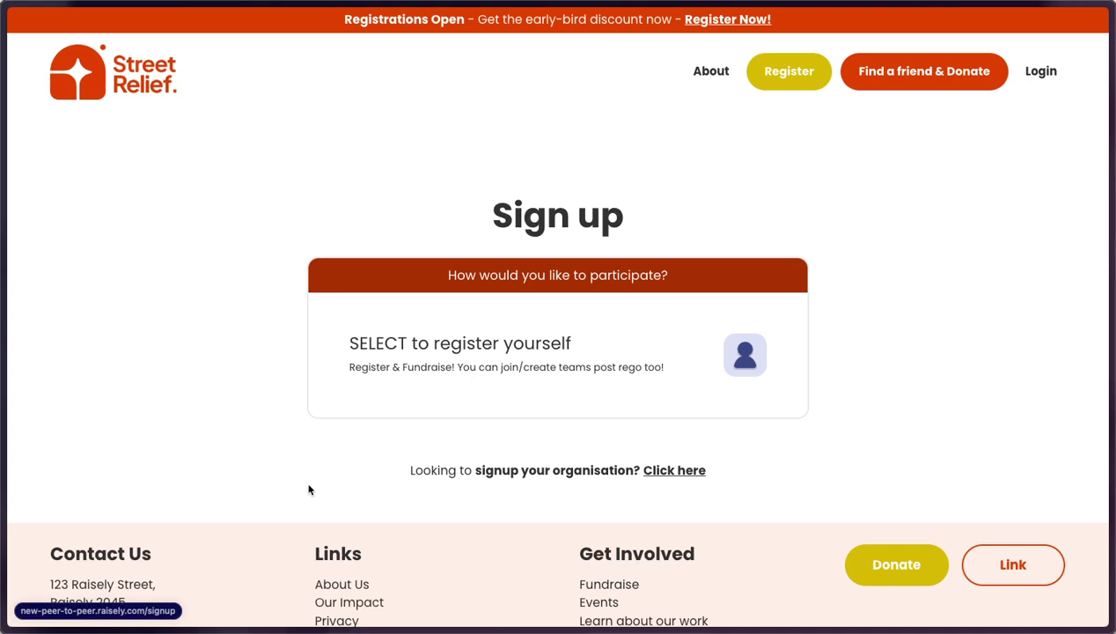
left_click(513, 362)
left_click(680, 412)
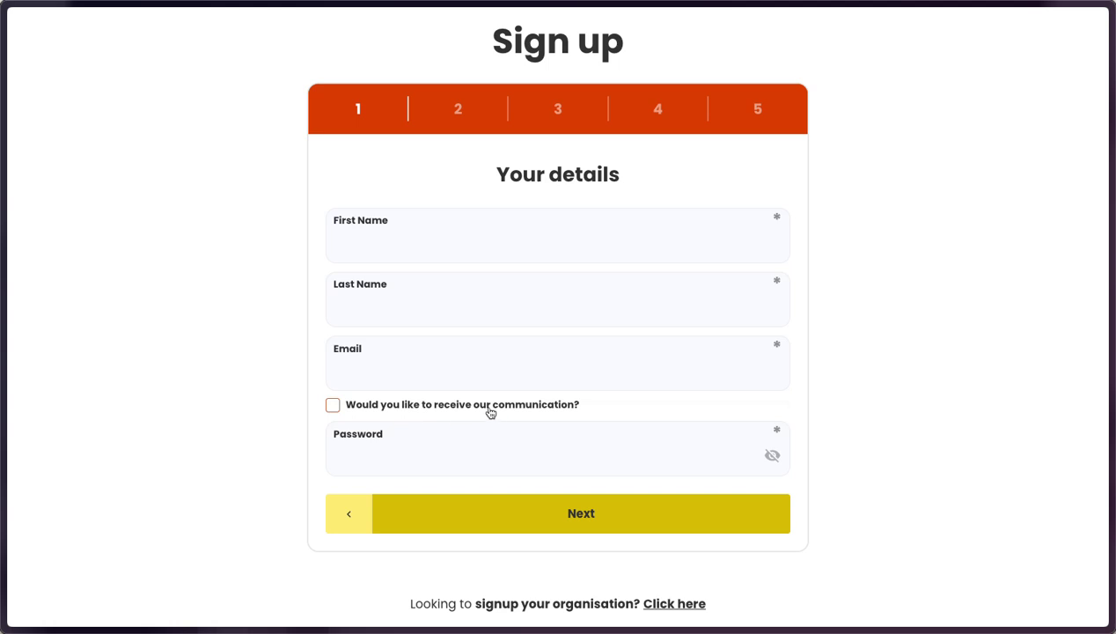
left_click(370, 410)
Switch back to the Raisely admin and view the Peer to Peer campaign's donation form fields
mouse_move(3, 445)
scroll(263, 291, "up", 3)
mouse_move(77, 203)
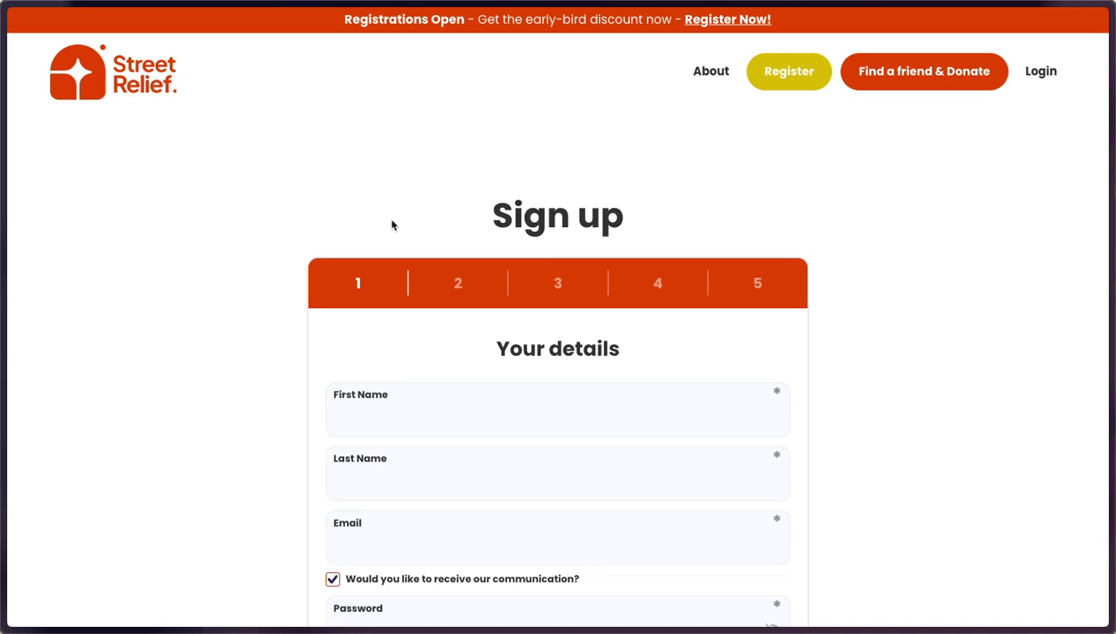
mouse_move(9, 282)
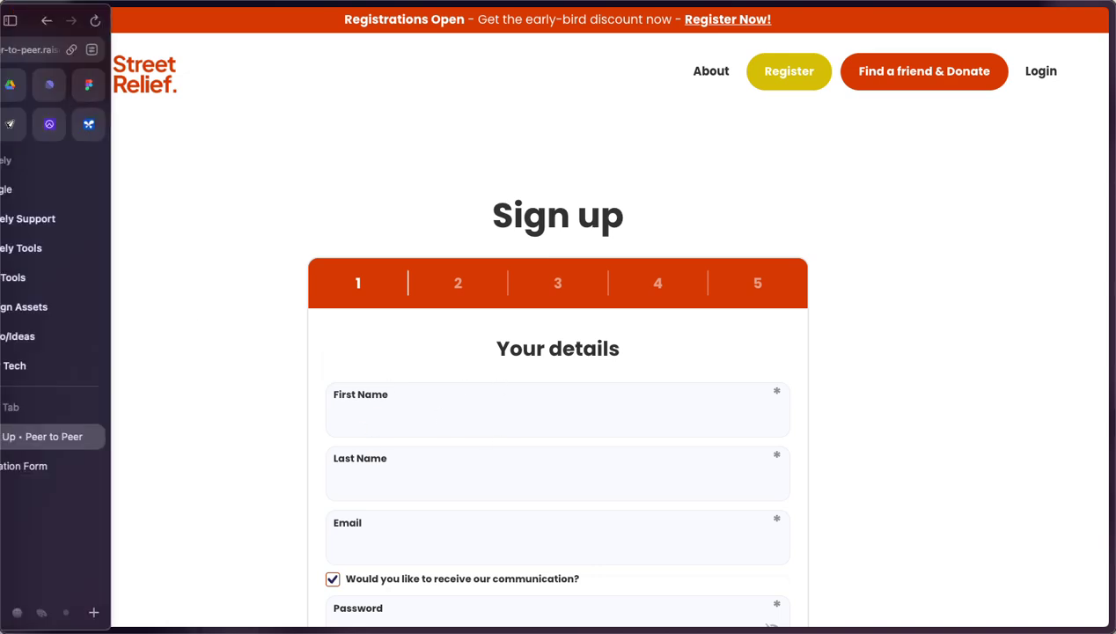
left_click(105, 122)
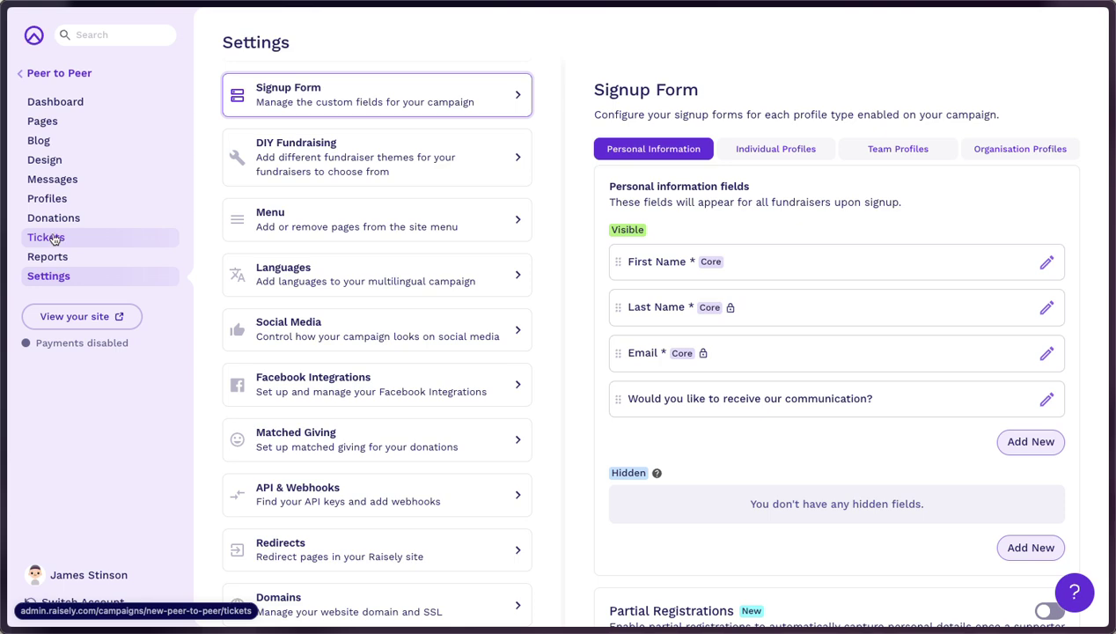
scroll(398, 274, "up", 2)
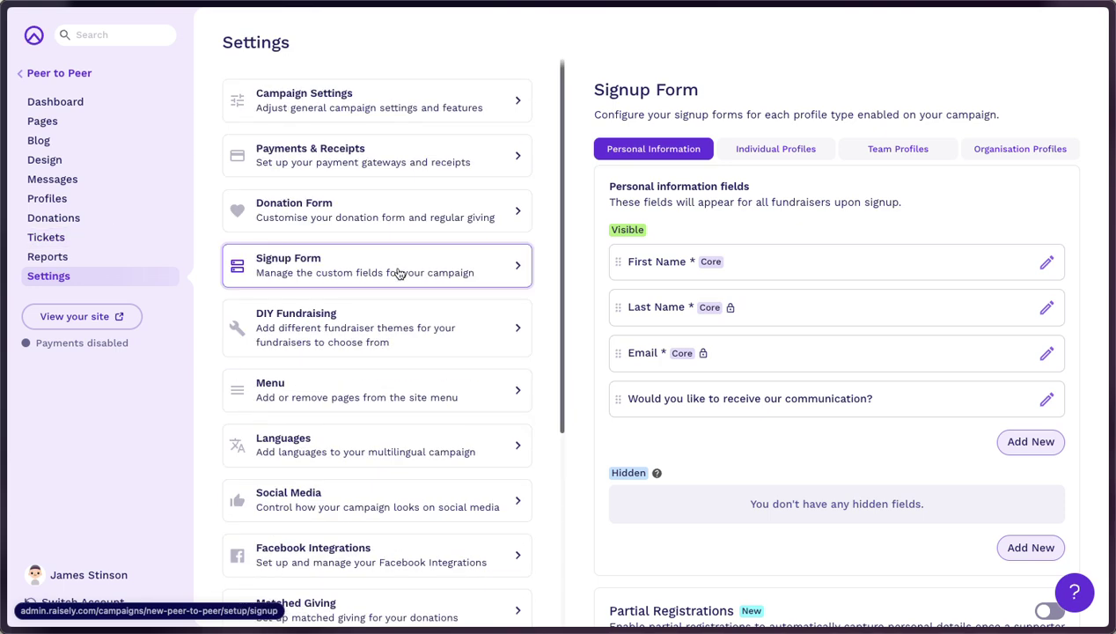
left_click(354, 219)
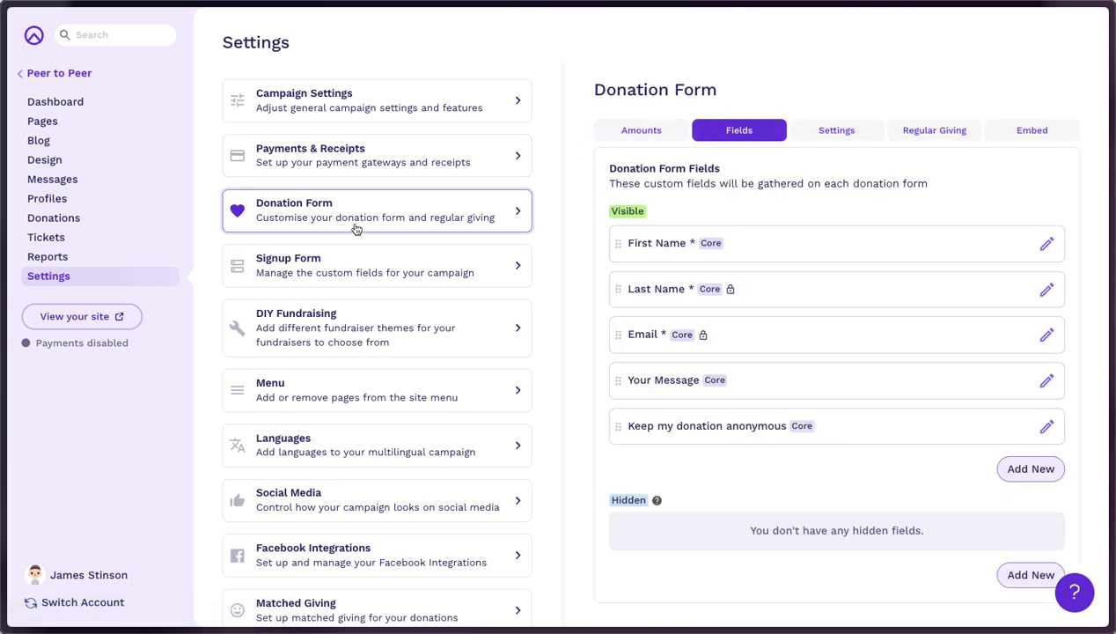
View the signup form's individual, team and organisation profile fields
left_click(342, 267)
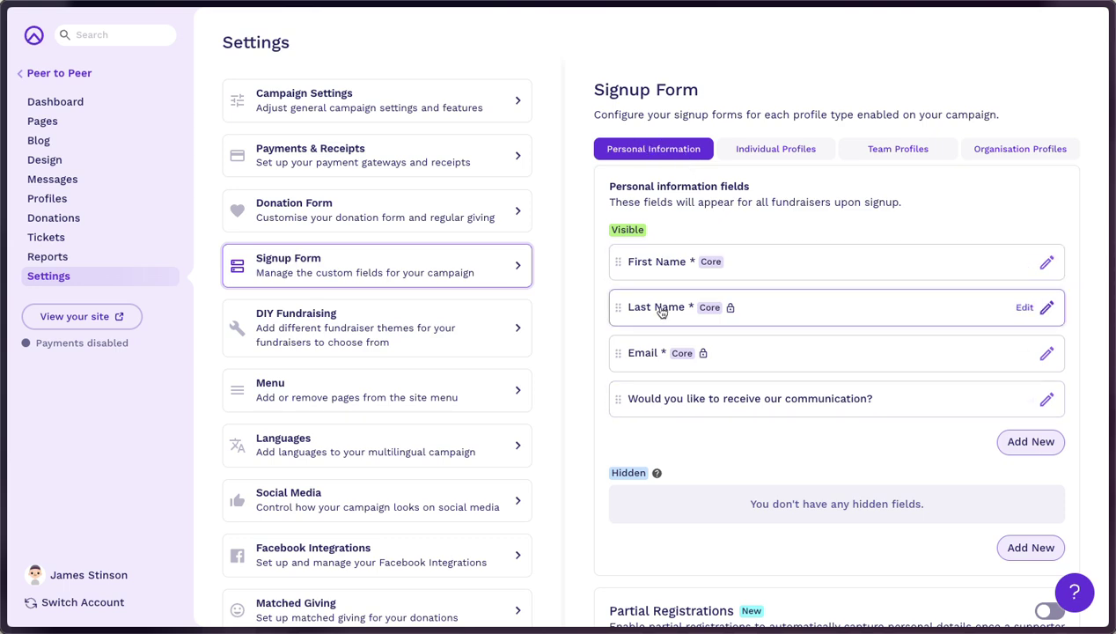
left_click(776, 150)
left_click(894, 149)
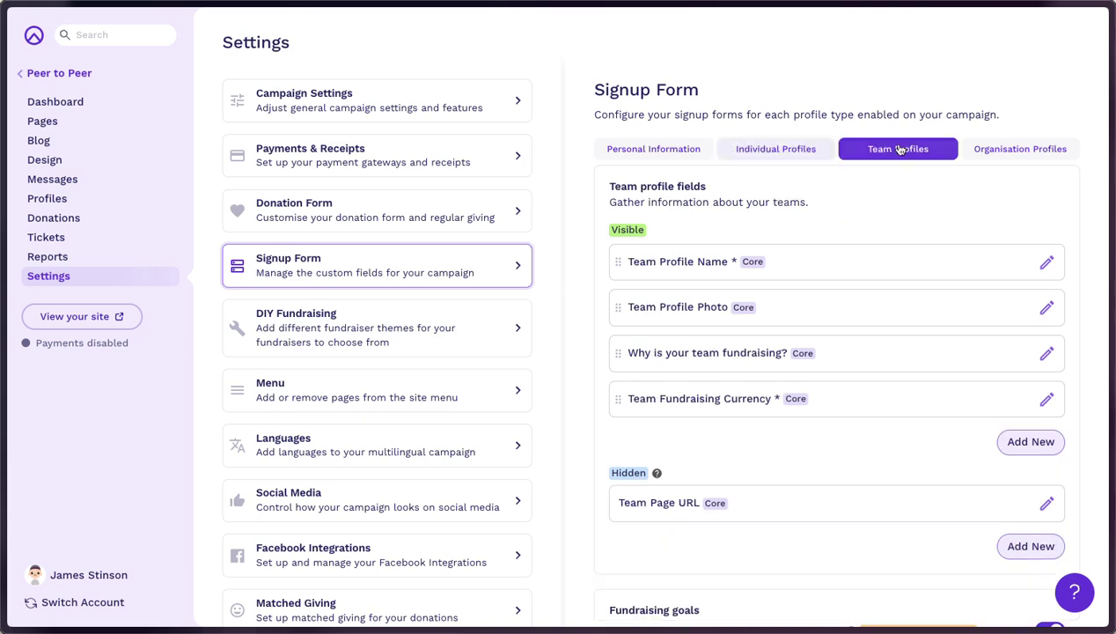
left_click(998, 150)
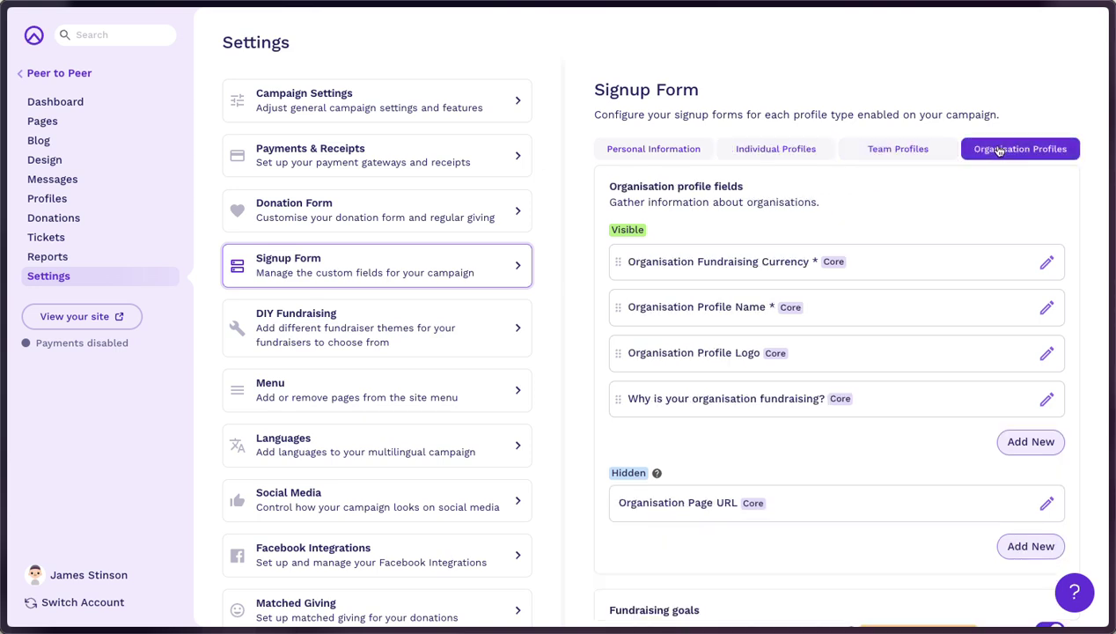
View the attendee fields in the campaign's ticket setup and return to the campaigns overview
left_click(38, 244)
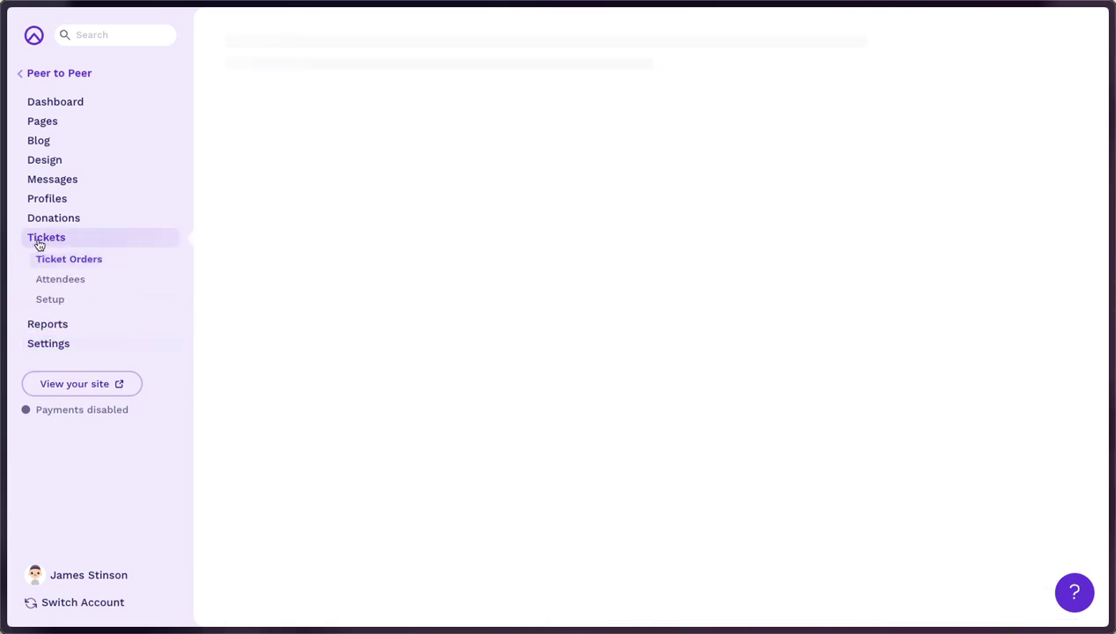
left_click(49, 302)
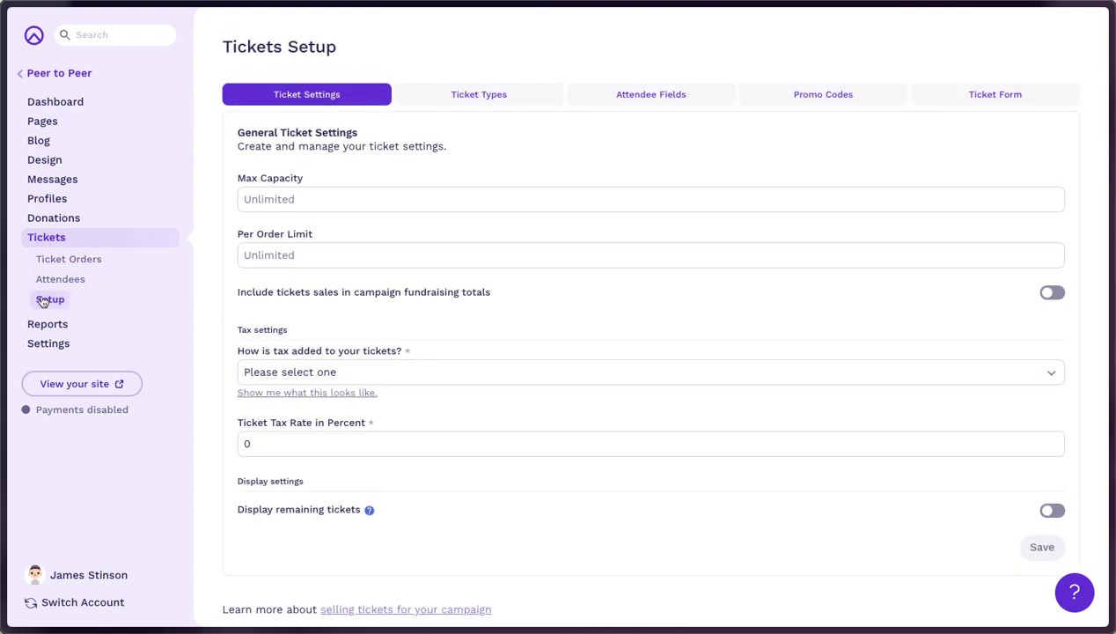
left_click(678, 96)
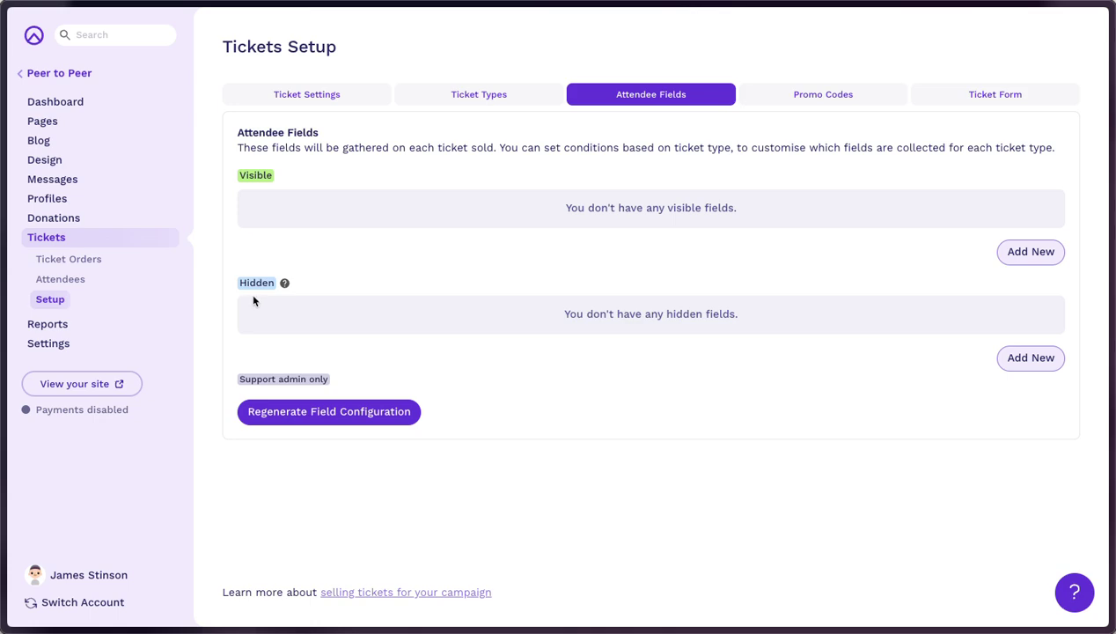
left_click(61, 75)
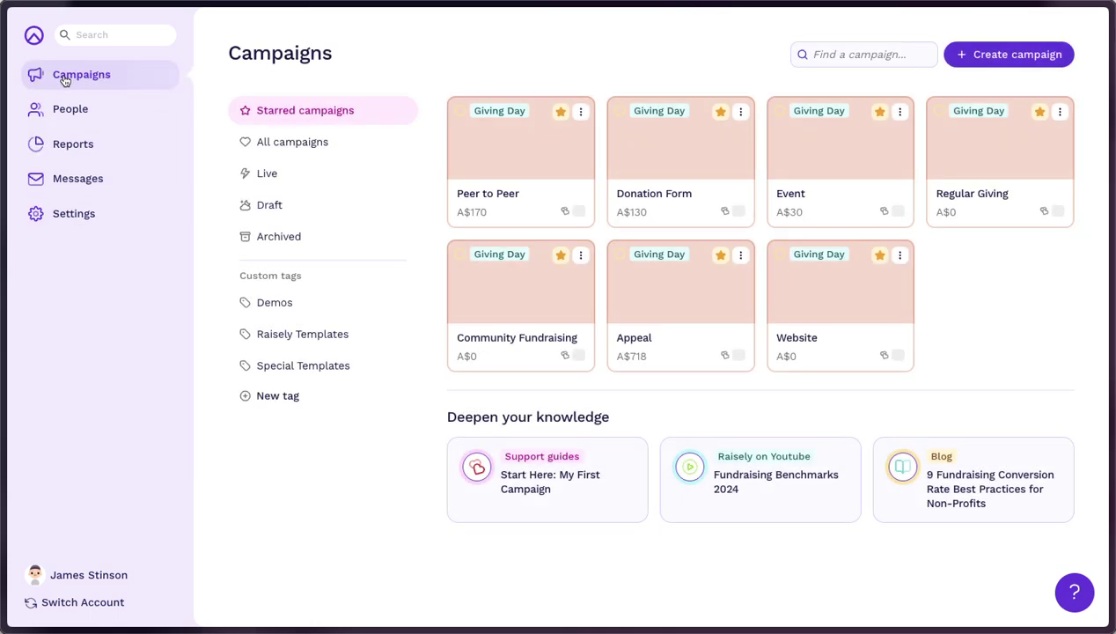